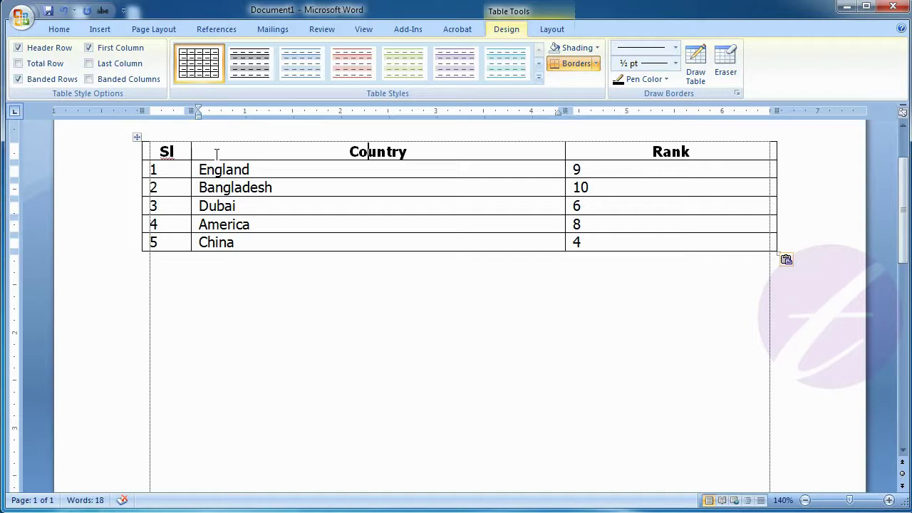
Step: Shade the table's header row blue
{"action": "left_click", "coordinate": [133, 156]}
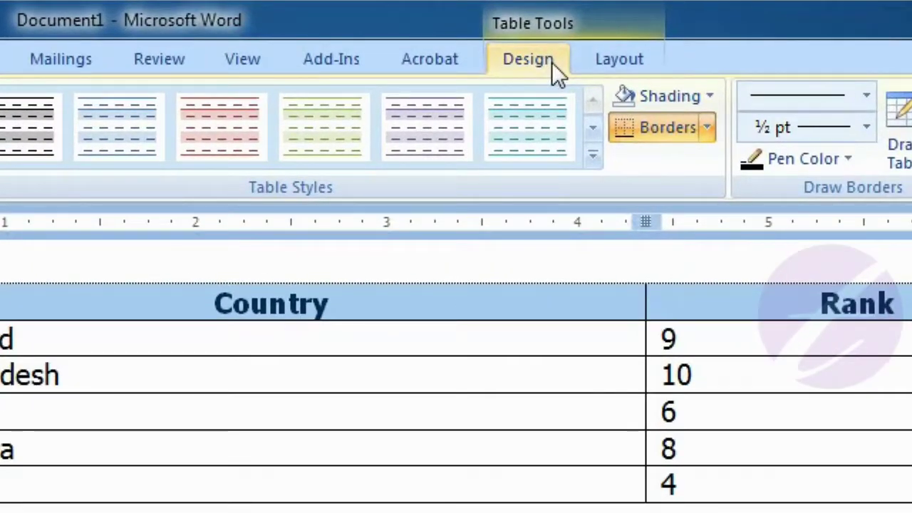
{"action": "left_click", "coordinate": [711, 98]}
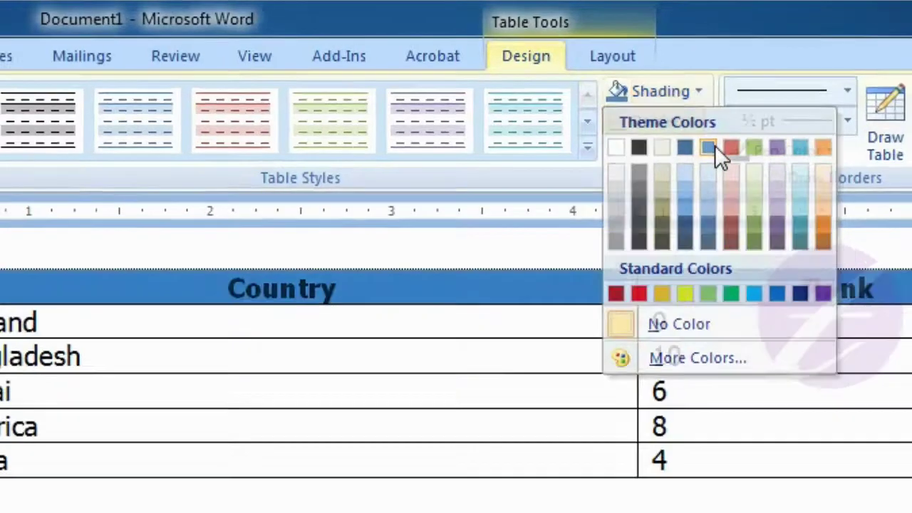
{"action": "left_click", "coordinate": [727, 153]}
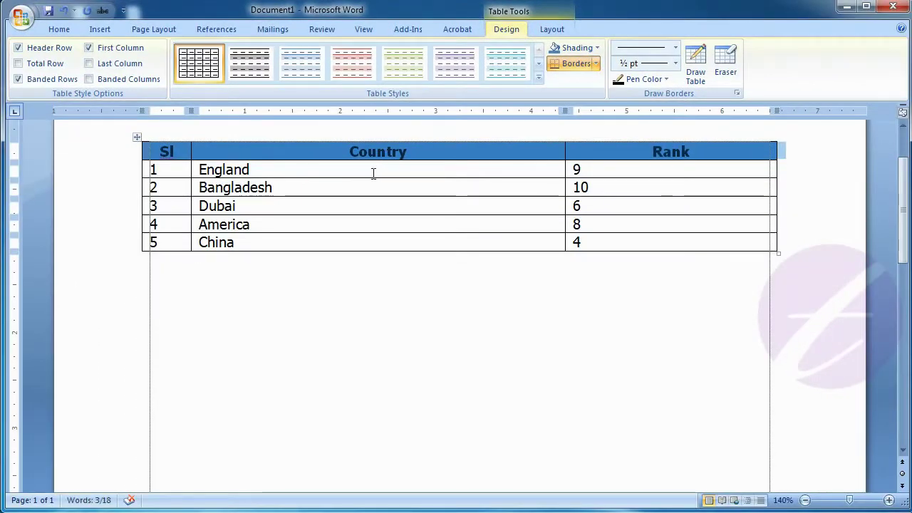
{"action": "left_click", "coordinate": [373, 173]}
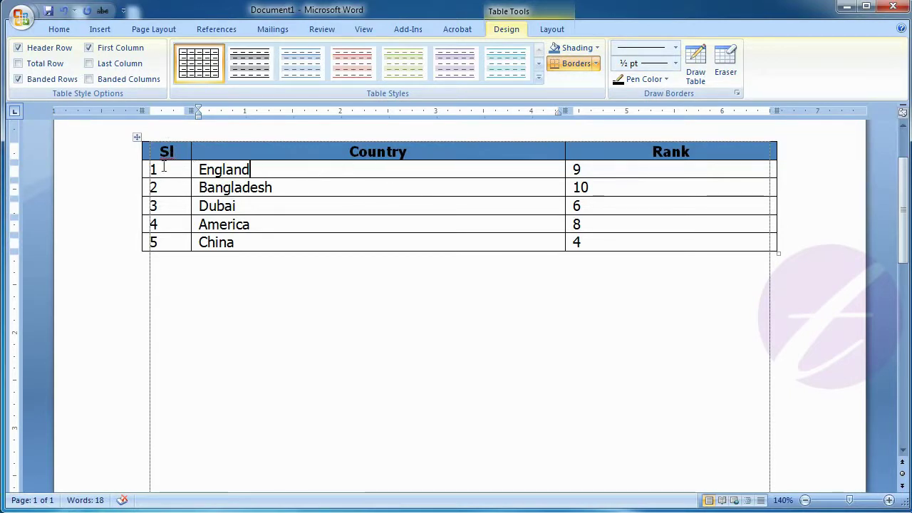
Step: Remove the blue fill from the header row again
{"action": "left_click", "coordinate": [126, 157]}
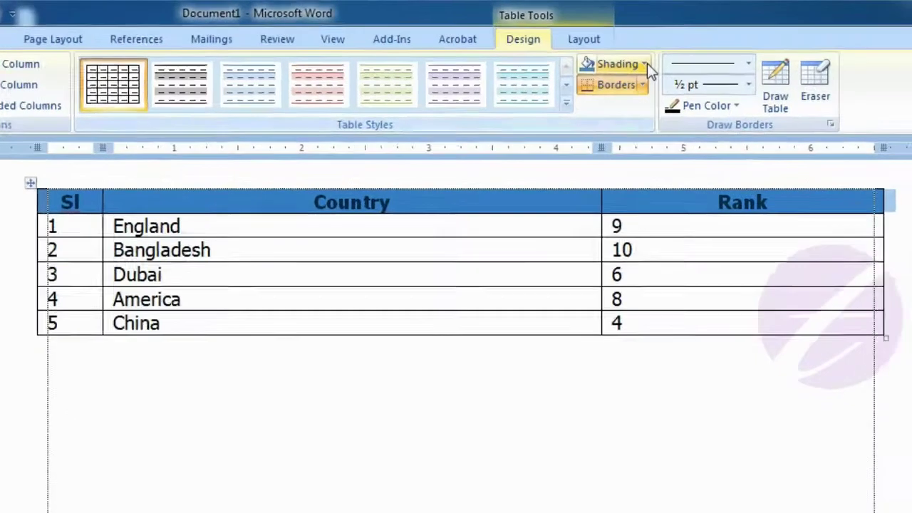
{"action": "left_click", "coordinate": [598, 47]}
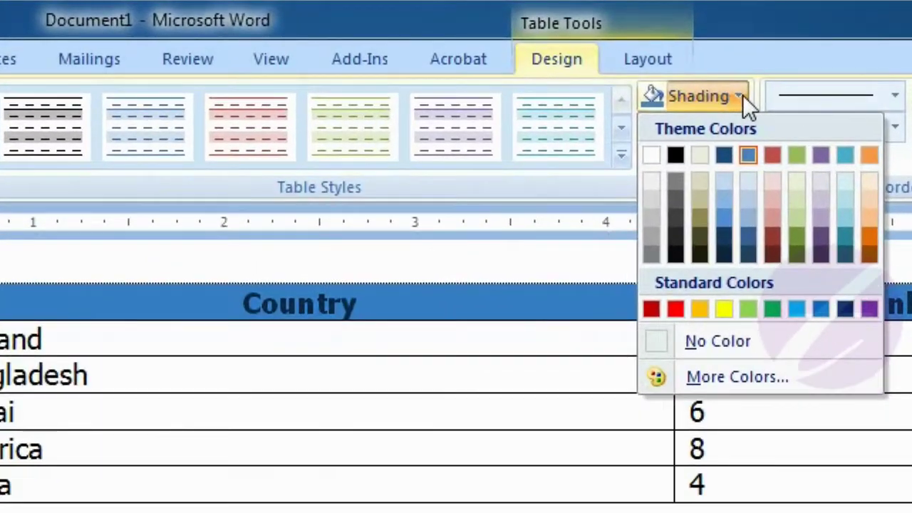
{"action": "left_click", "coordinate": [745, 342]}
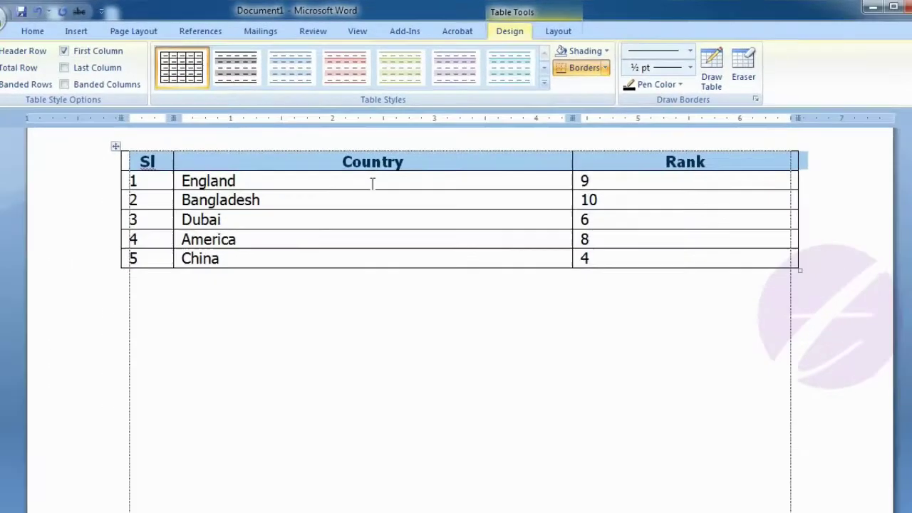
{"action": "left_click", "coordinate": [376, 173]}
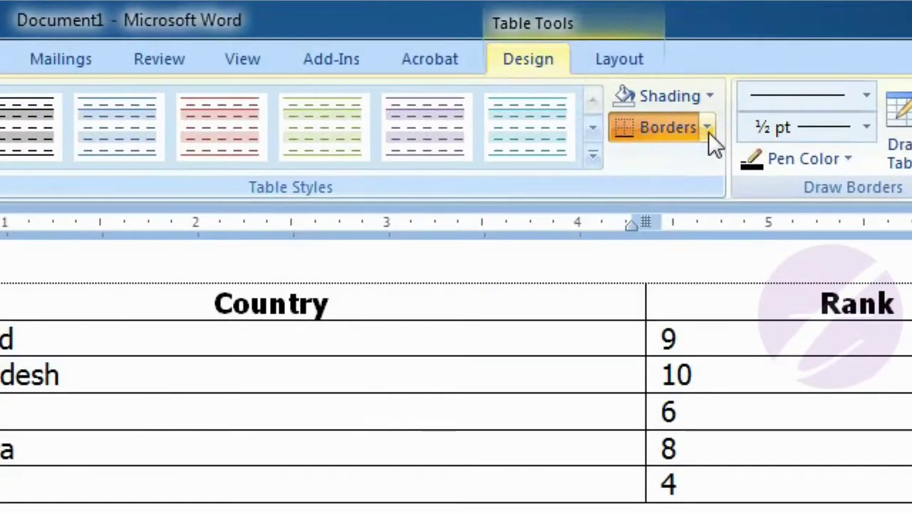
Step: Toggle the England cell's left border and then its outside borders off
{"action": "left_click", "coordinate": [696, 122]}
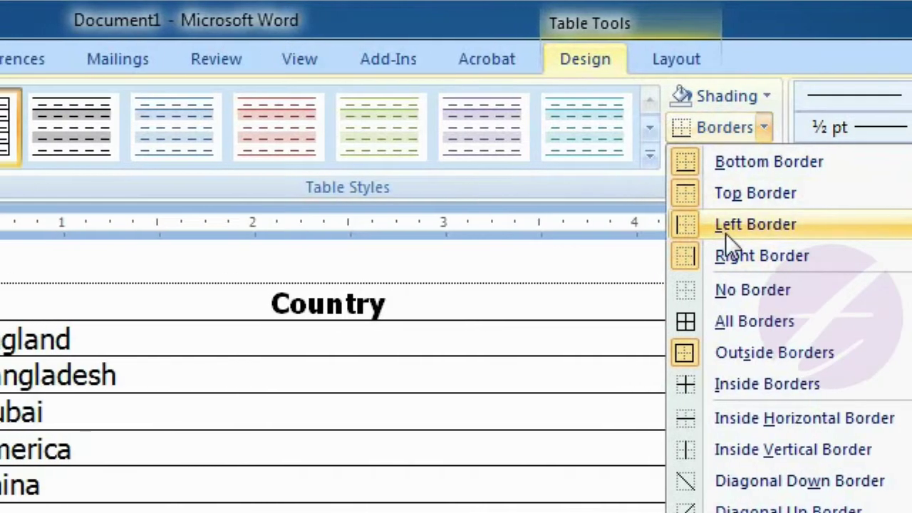
{"action": "left_click", "coordinate": [668, 233]}
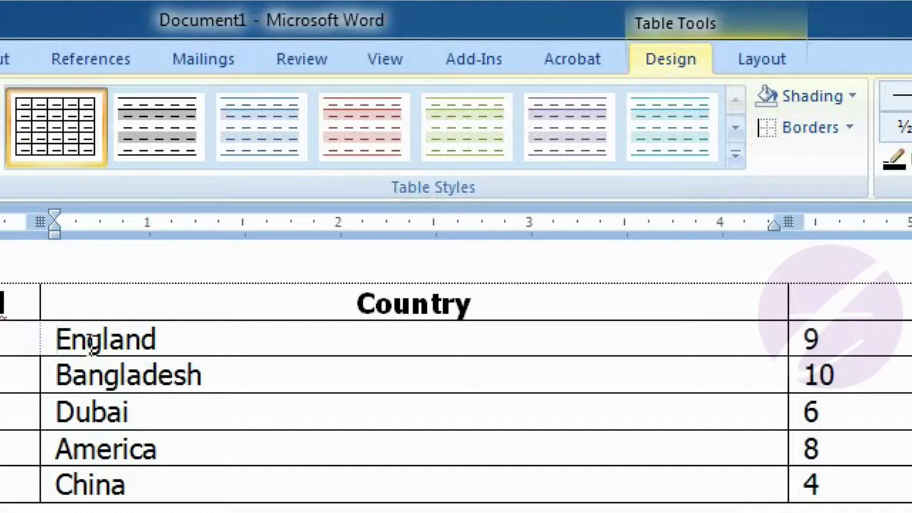
{"action": "left_click", "coordinate": [849, 129]}
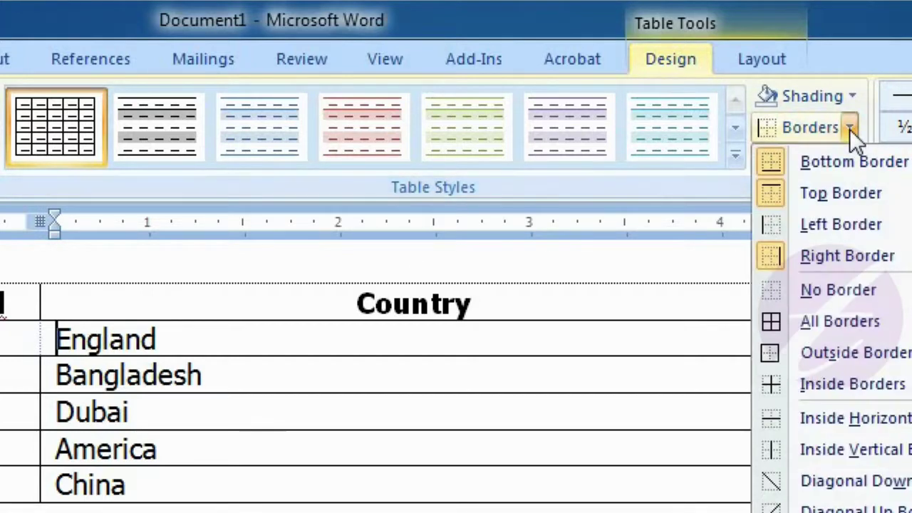
{"action": "left_click", "coordinate": [844, 226]}
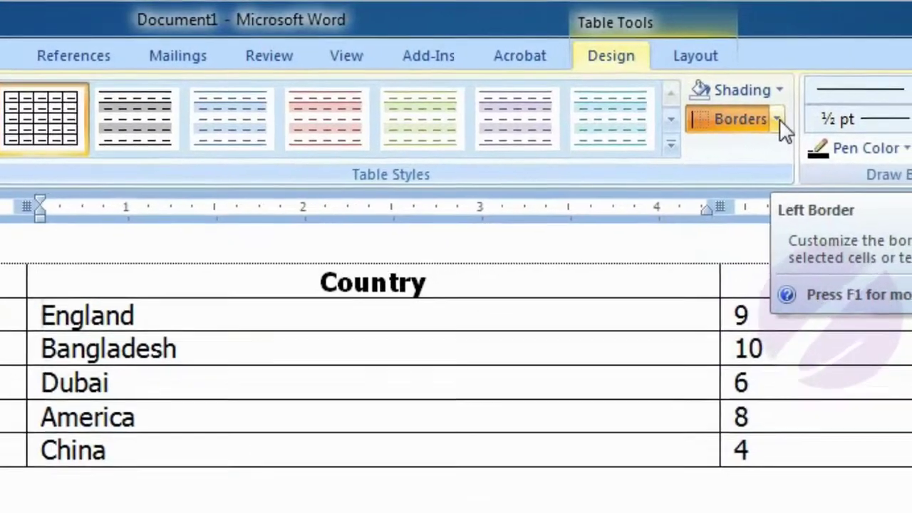
{"action": "left_click", "coordinate": [778, 120]}
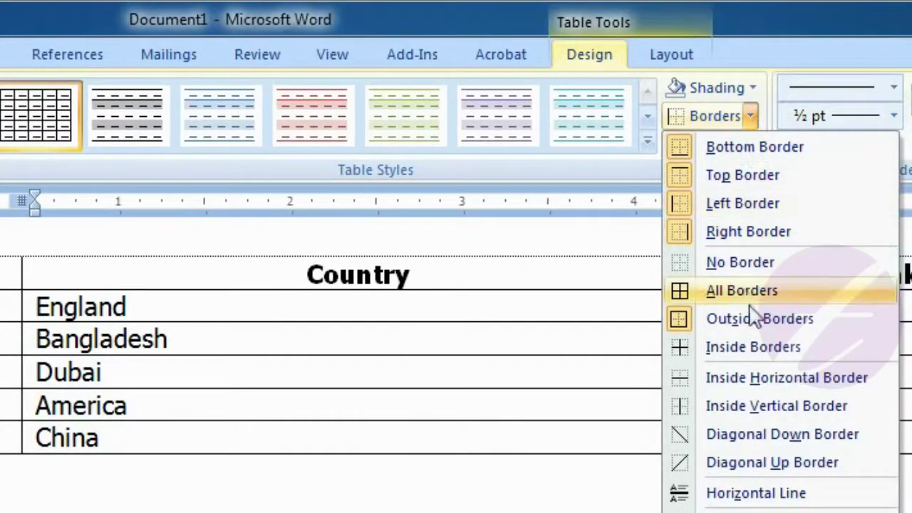
{"action": "left_click", "coordinate": [763, 319]}
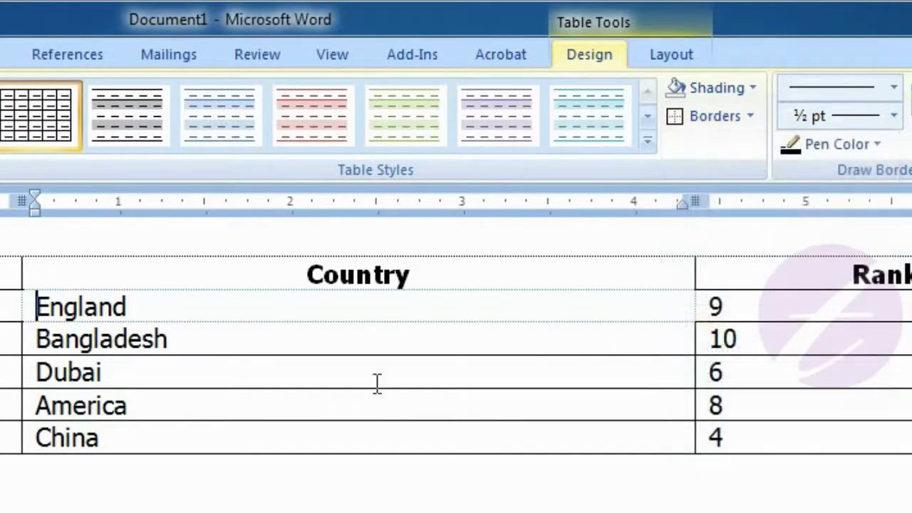
Step: Restore the England cell's outside borders
{"action": "left_click", "coordinate": [171, 341]}
{"action": "left_click", "coordinate": [563, 311]}
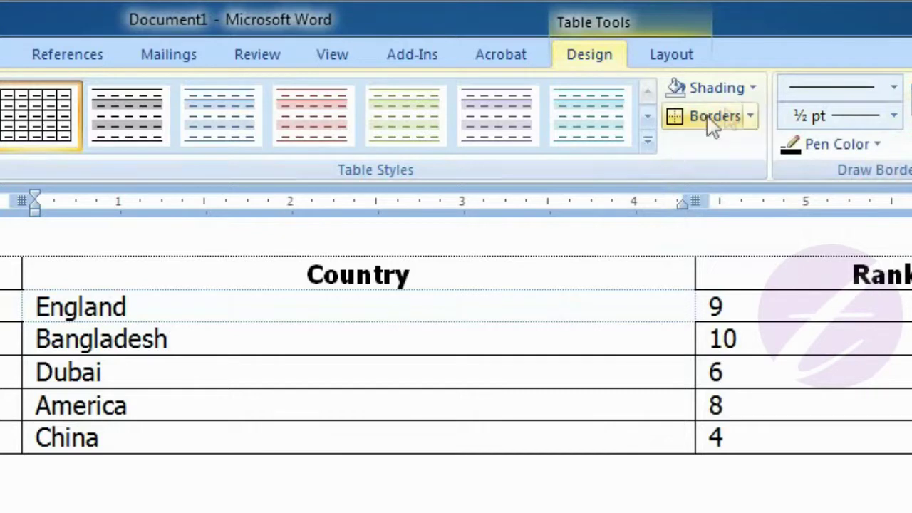
{"action": "left_click", "coordinate": [753, 121]}
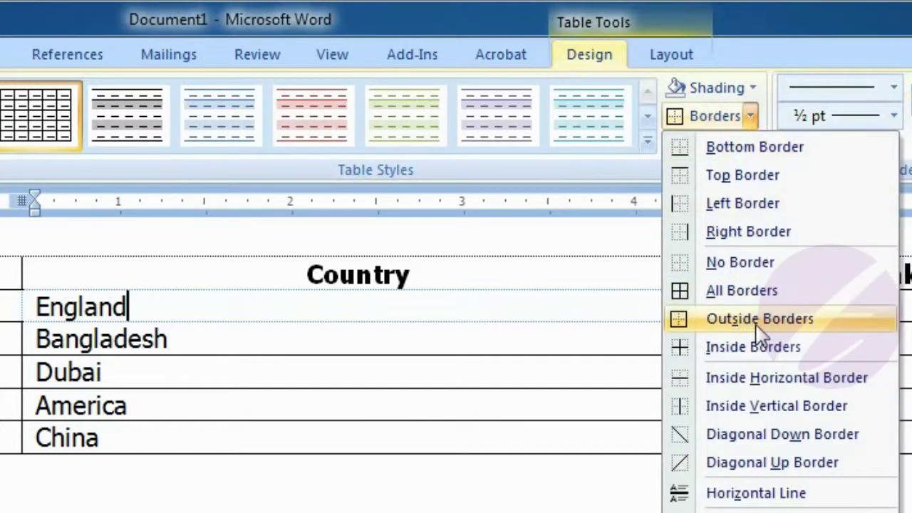
{"action": "left_click", "coordinate": [754, 322]}
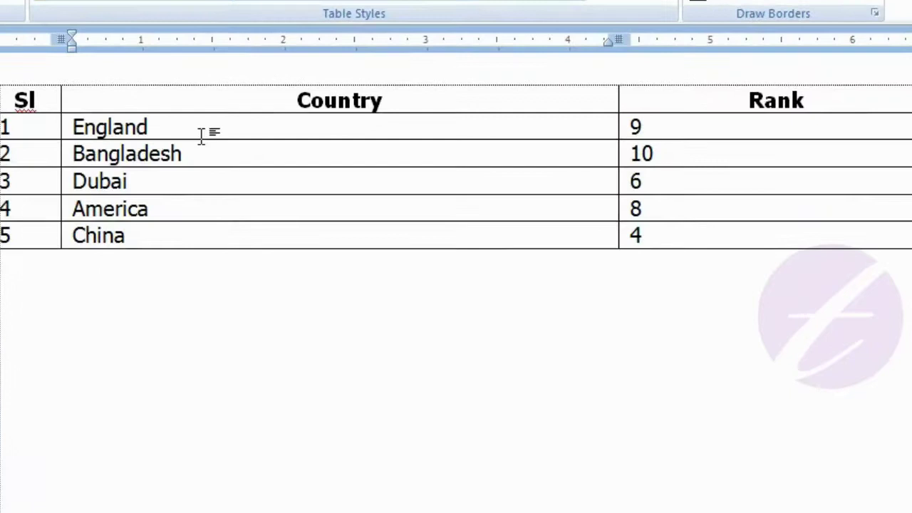
Step: Remove the border line between the England and Bangladesh cells
{"action": "left_click_drag", "start_coordinate": [176, 121], "coordinate": [174, 143]}
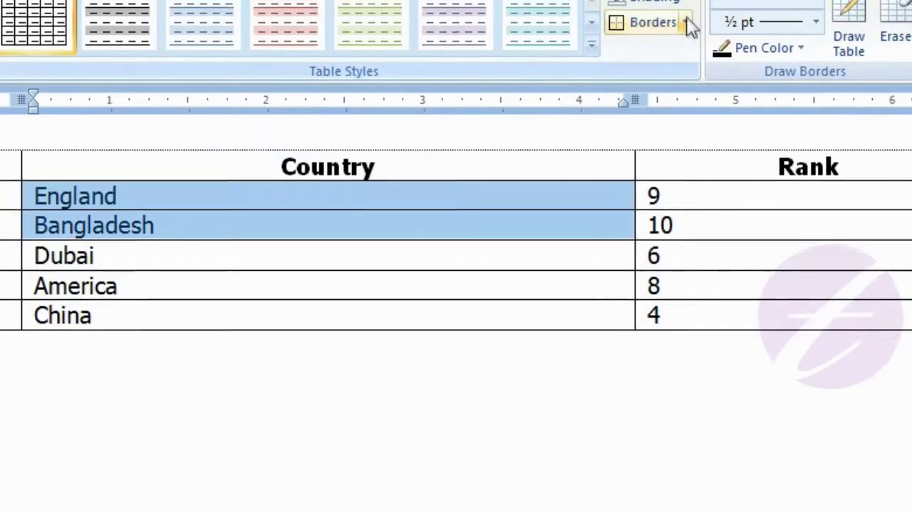
{"action": "left_click", "coordinate": [687, 24]}
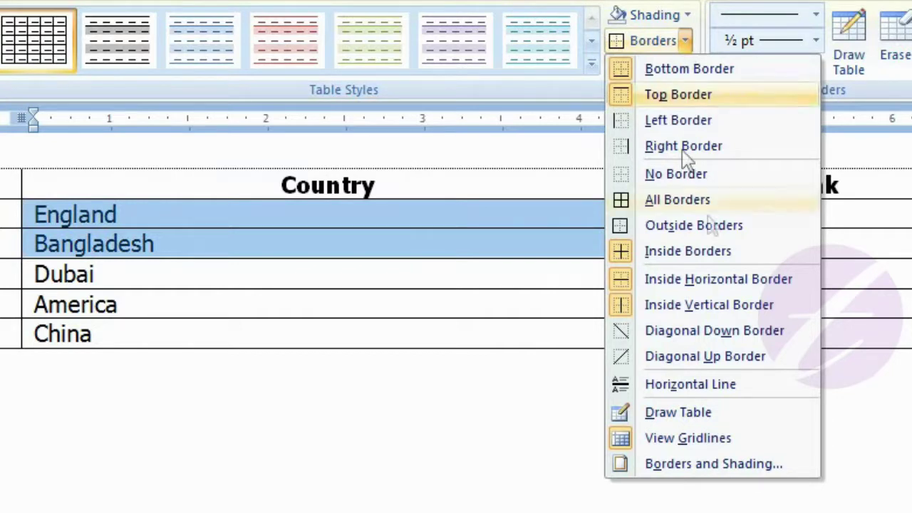
{"action": "left_click", "coordinate": [728, 289]}
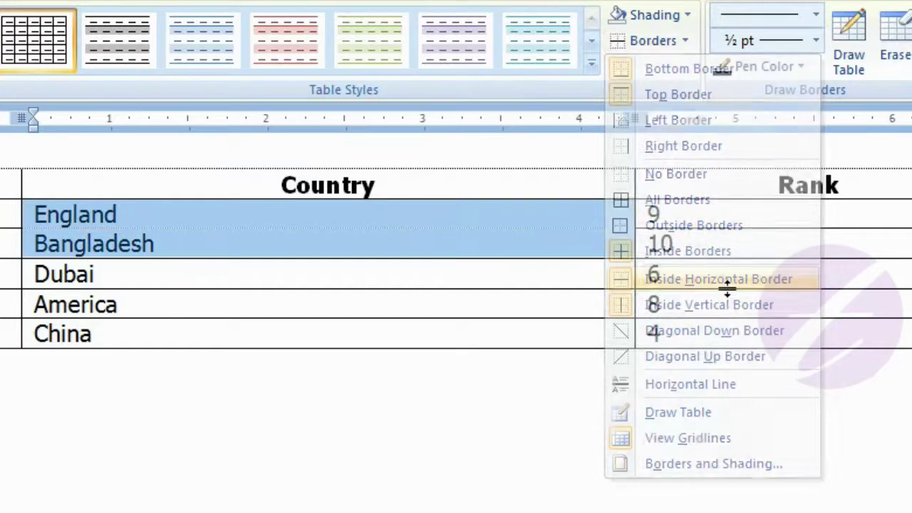
{"action": "left_click", "coordinate": [392, 251]}
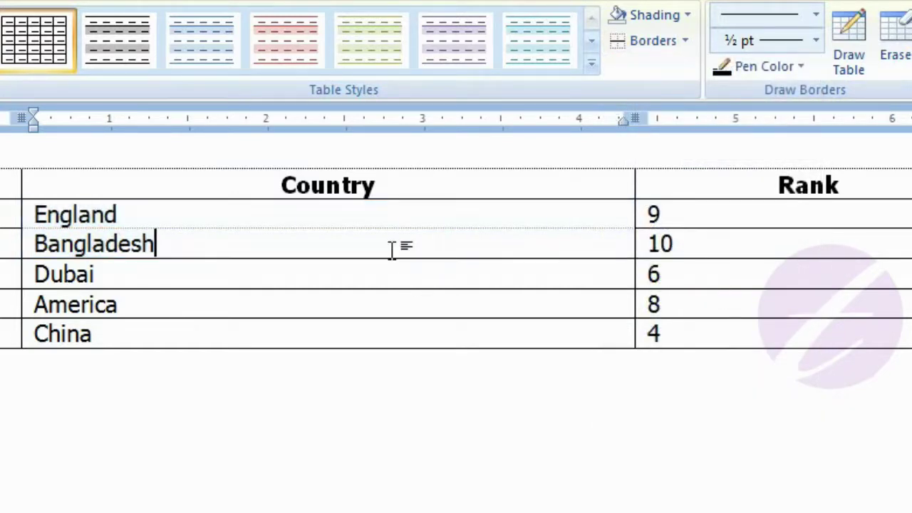
Step: Restore the line between England and Bangladesh, then reopen the border options list
{"action": "left_click", "coordinate": [277, 212]}
{"action": "left_click_drag", "start_coordinate": [277, 213], "coordinate": [275, 230]}
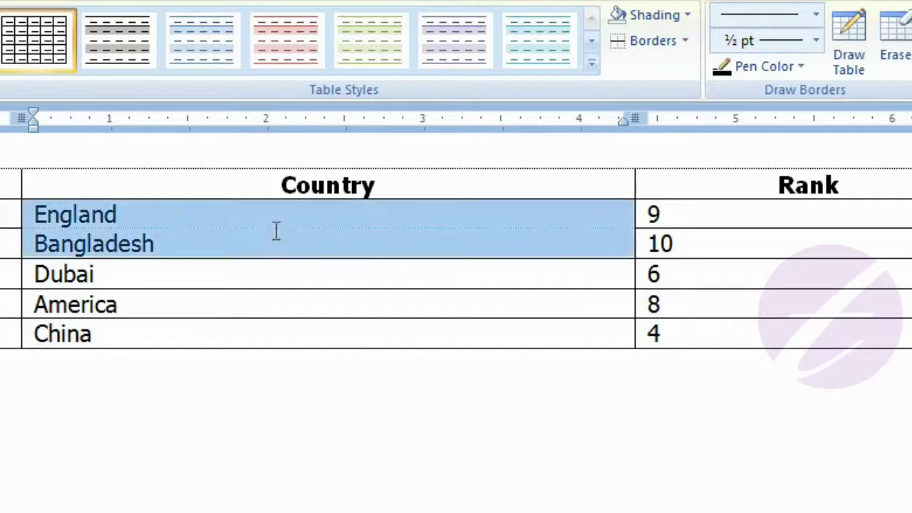
{"action": "left_click", "coordinate": [684, 42]}
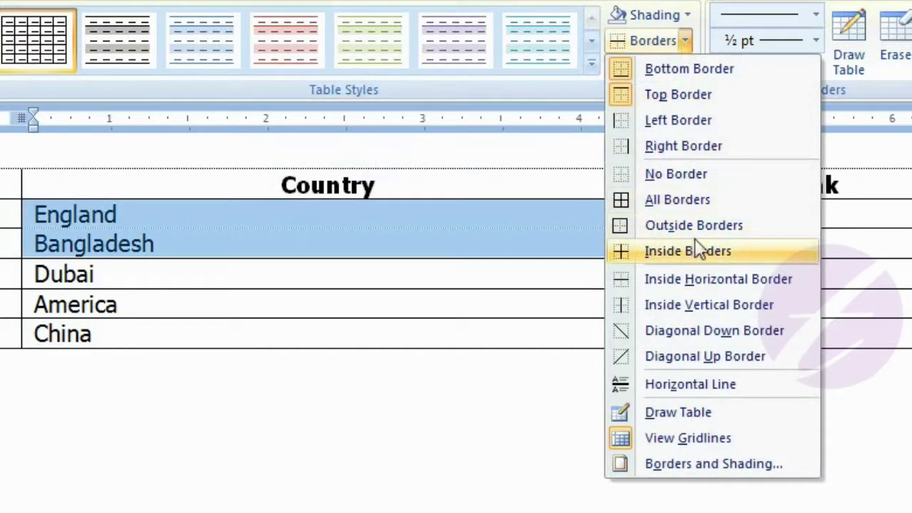
{"action": "left_click", "coordinate": [697, 279]}
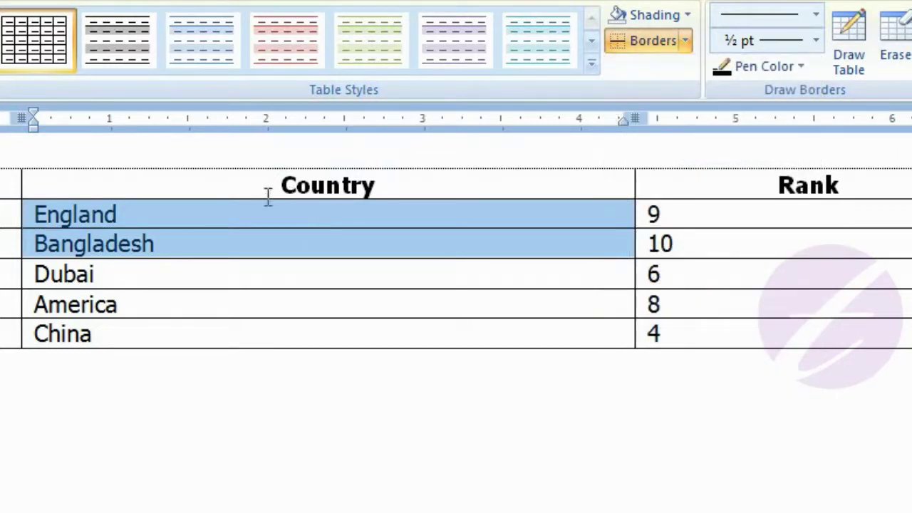
{"action": "left_click", "coordinate": [265, 221]}
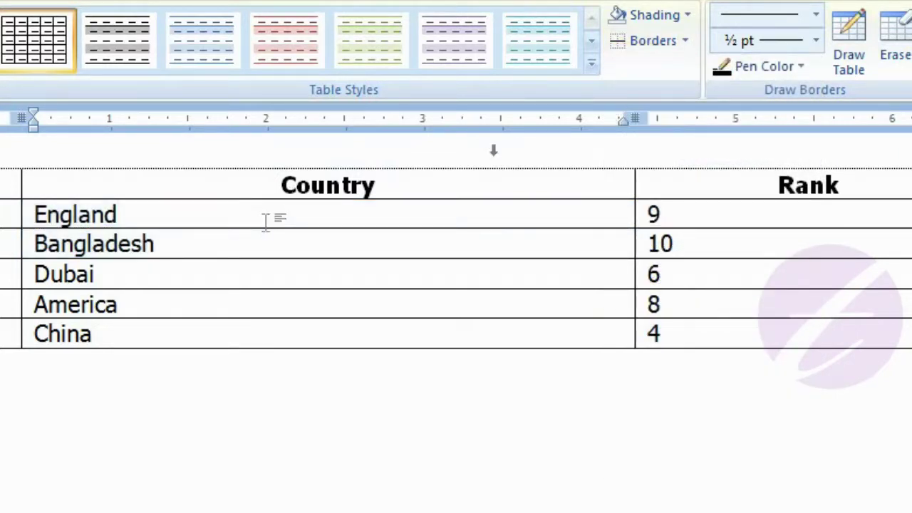
{"action": "left_click", "coordinate": [684, 41]}
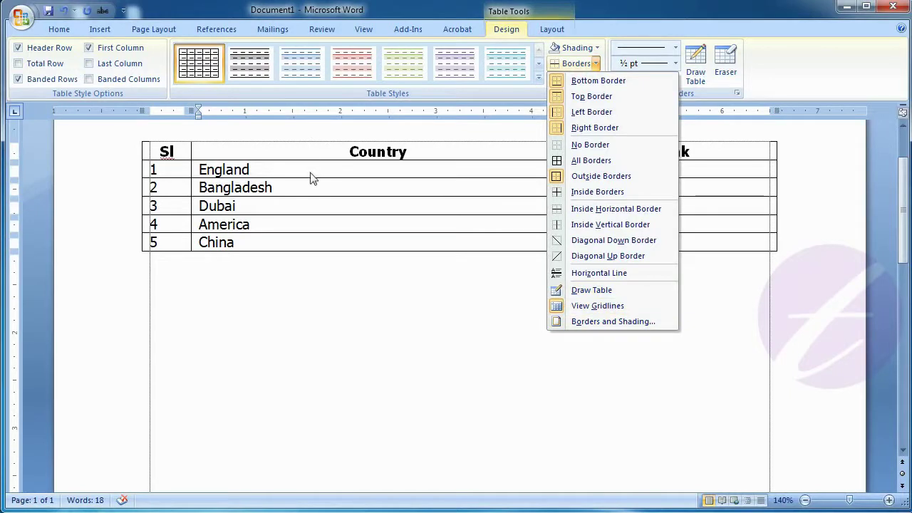
Step: Apply 1½ pt lines to all outside and inside borders of the table via Borders and Shading
{"action": "left_click", "coordinate": [311, 177]}
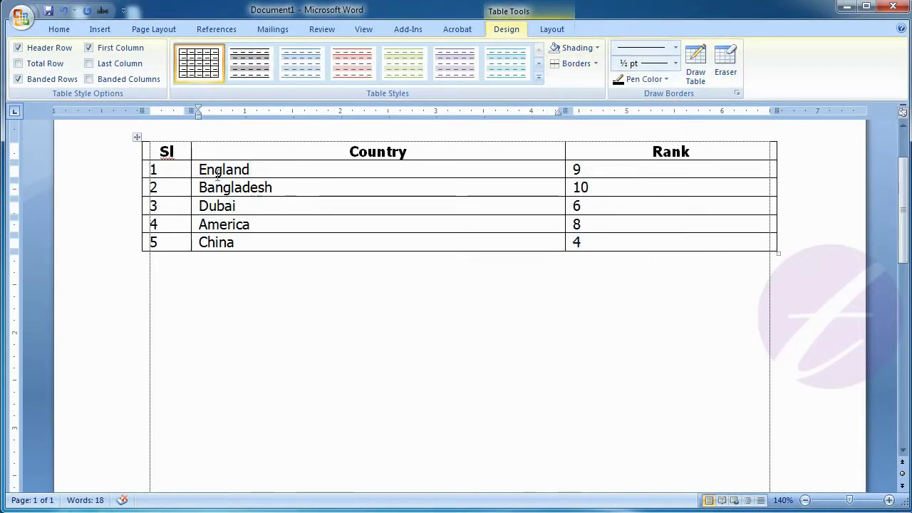
{"action": "left_click", "coordinate": [138, 137]}
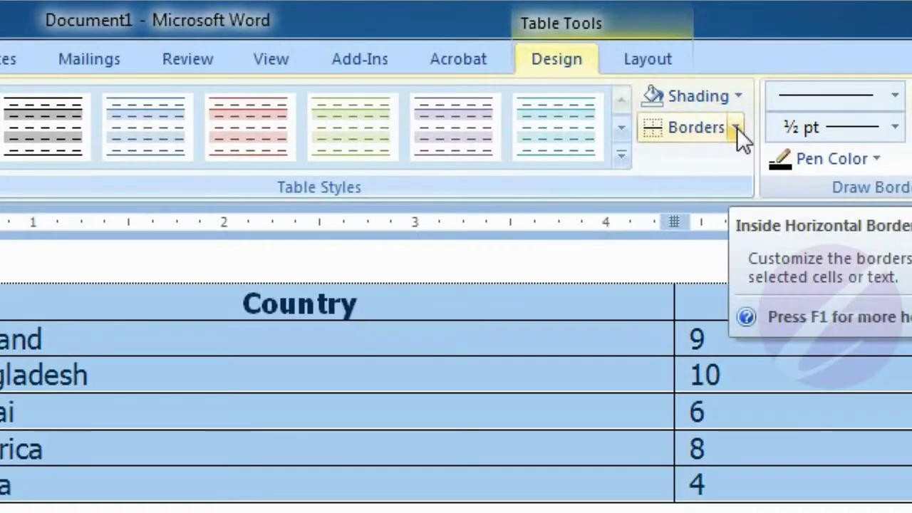
{"action": "left_click", "coordinate": [736, 128]}
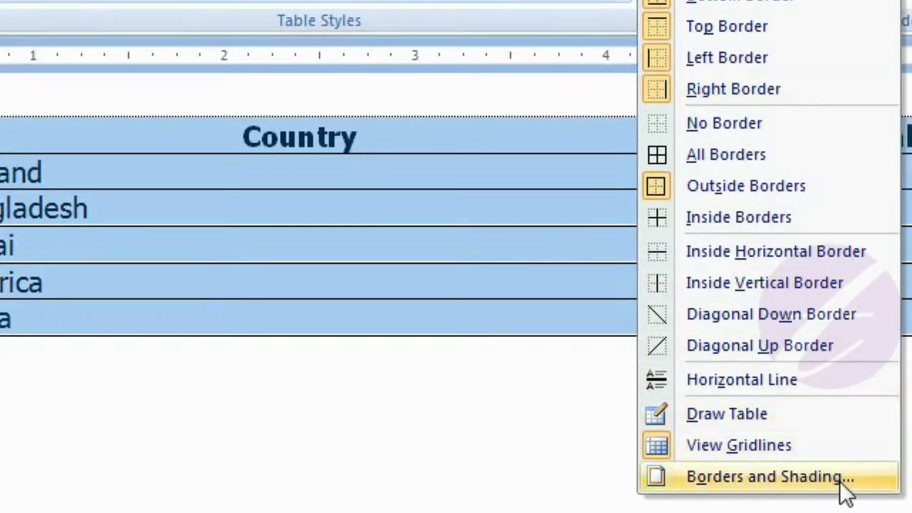
{"action": "left_click", "coordinate": [845, 487]}
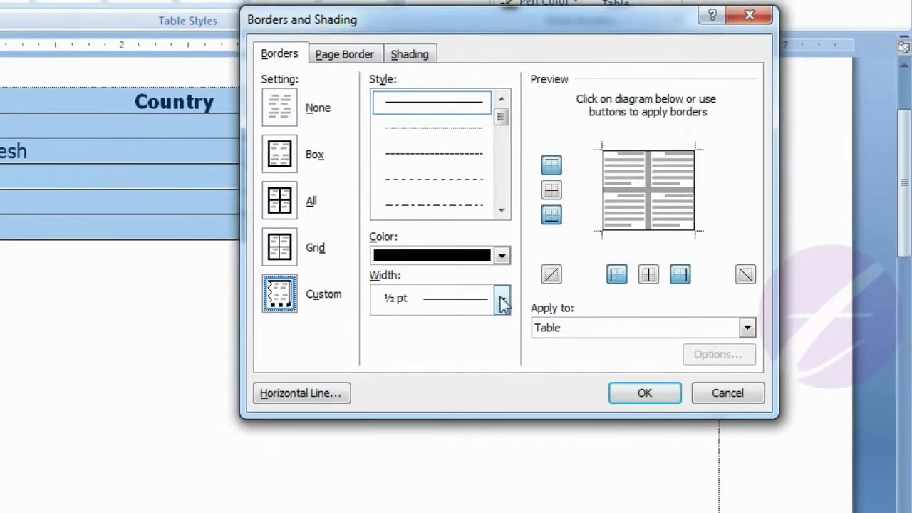
{"action": "left_click", "coordinate": [501, 300]}
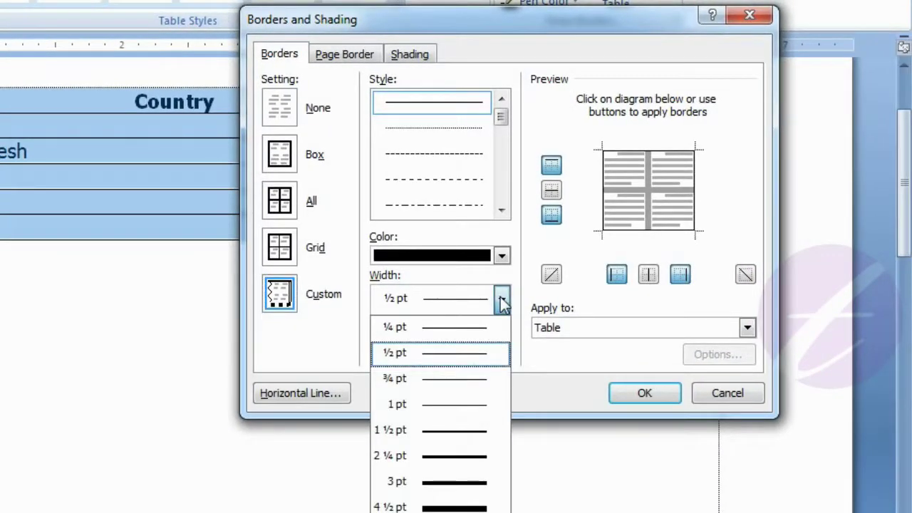
{"action": "left_click", "coordinate": [458, 440]}
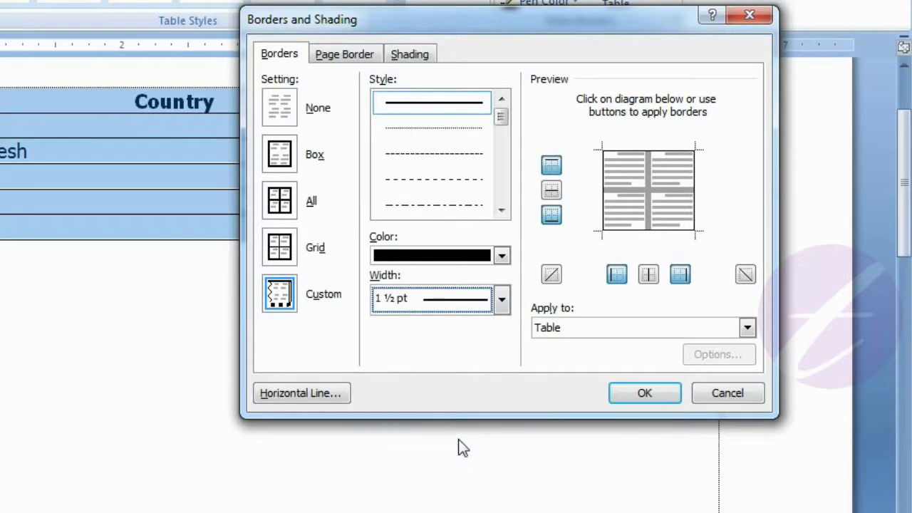
{"action": "left_click", "coordinate": [289, 206]}
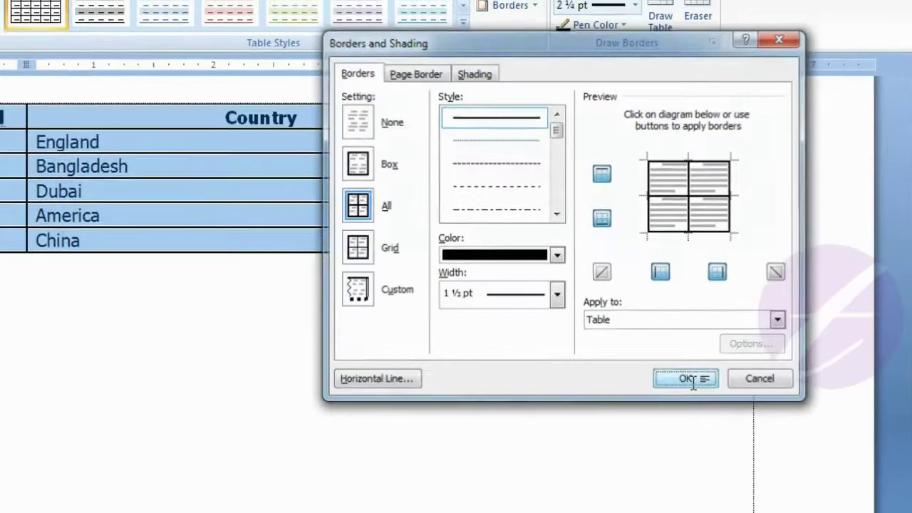
{"action": "left_click", "coordinate": [644, 394]}
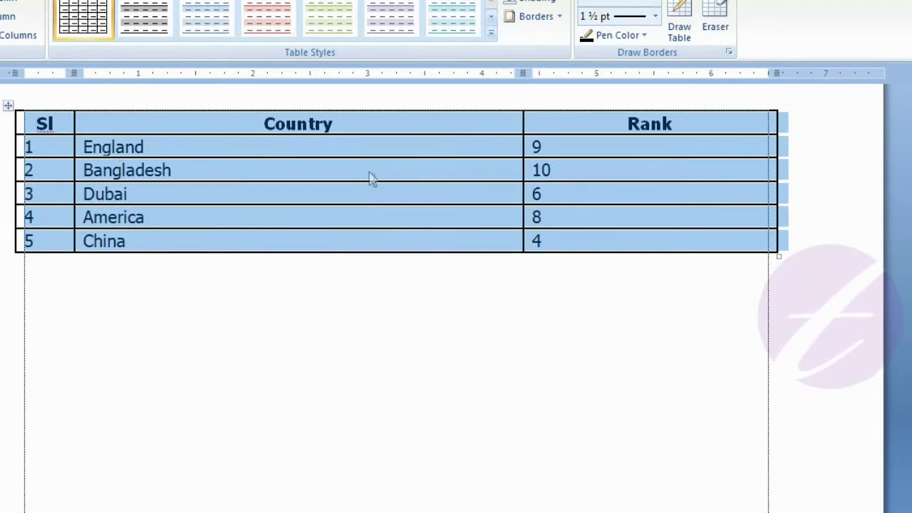
{"action": "left_click", "coordinate": [411, 198]}
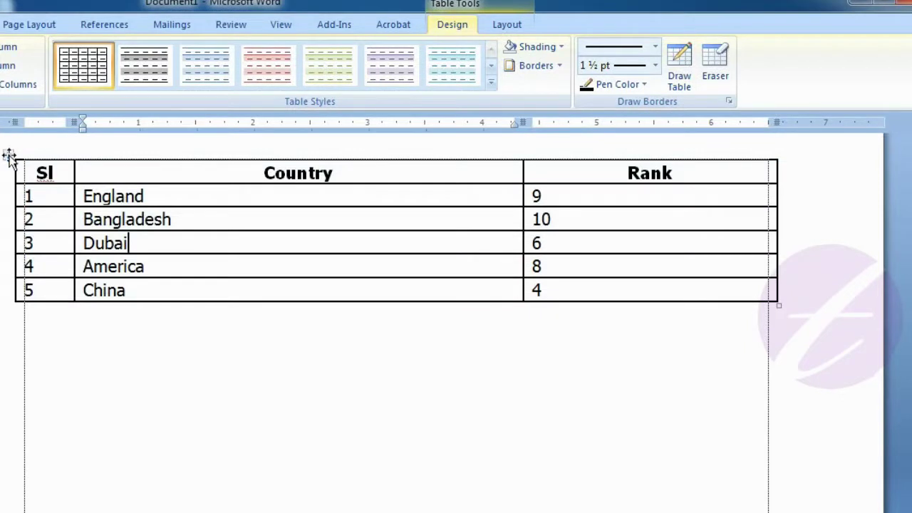
{"action": "left_click", "coordinate": [7, 146]}
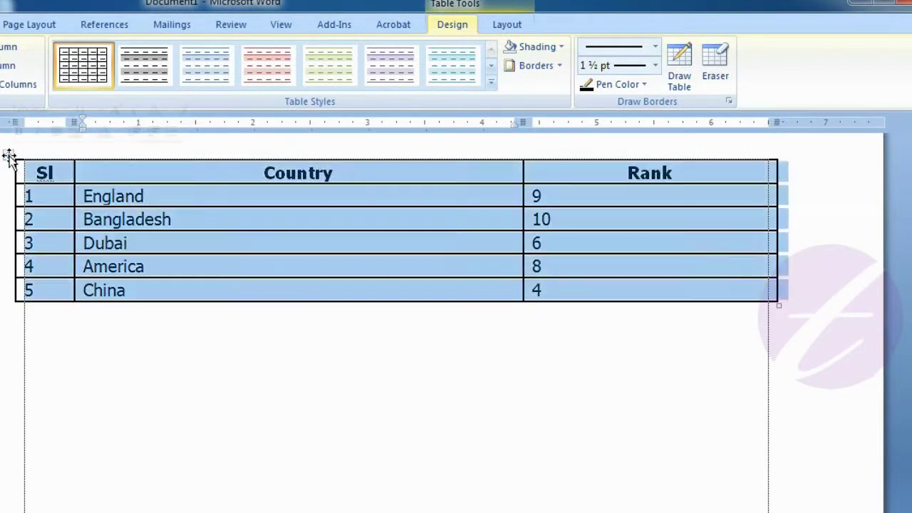
{"action": "left_click", "coordinate": [560, 67]}
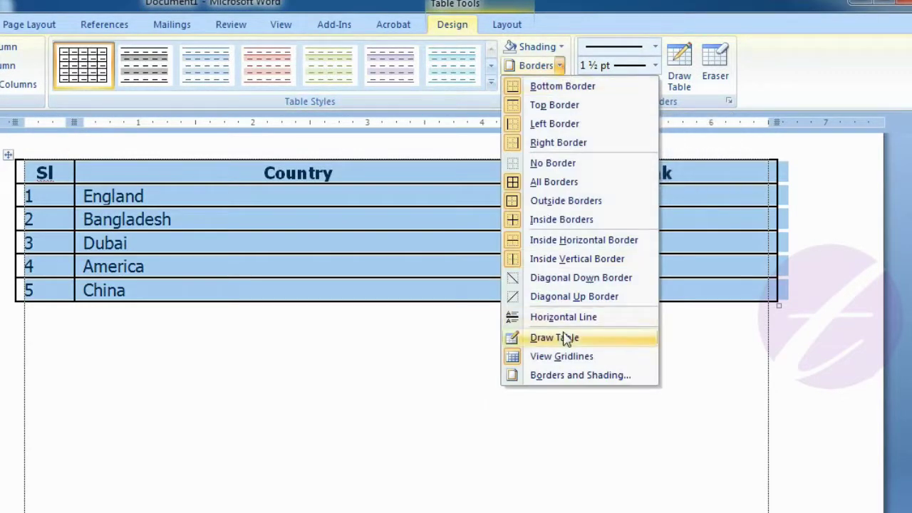
Step: Set the border colour to orange in Borders and Shading and apply it to the table
{"action": "left_click", "coordinate": [579, 380]}
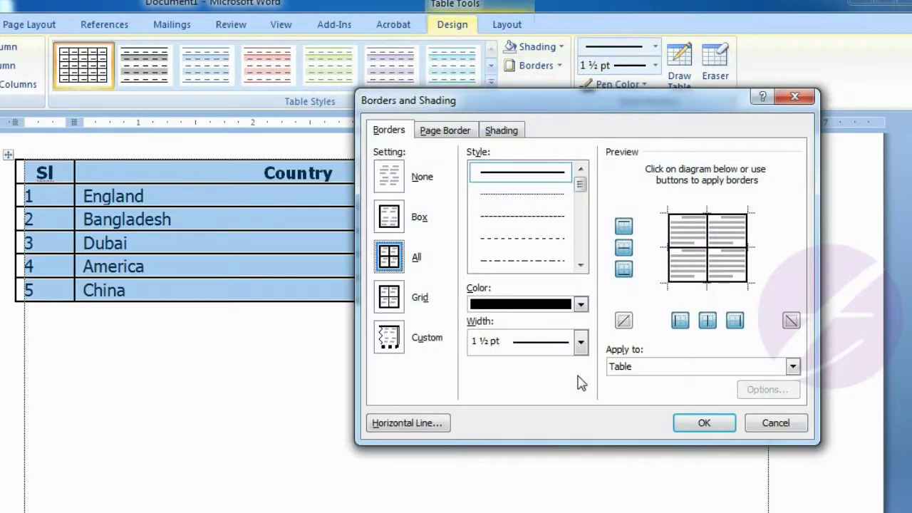
{"action": "left_click", "coordinate": [580, 305]}
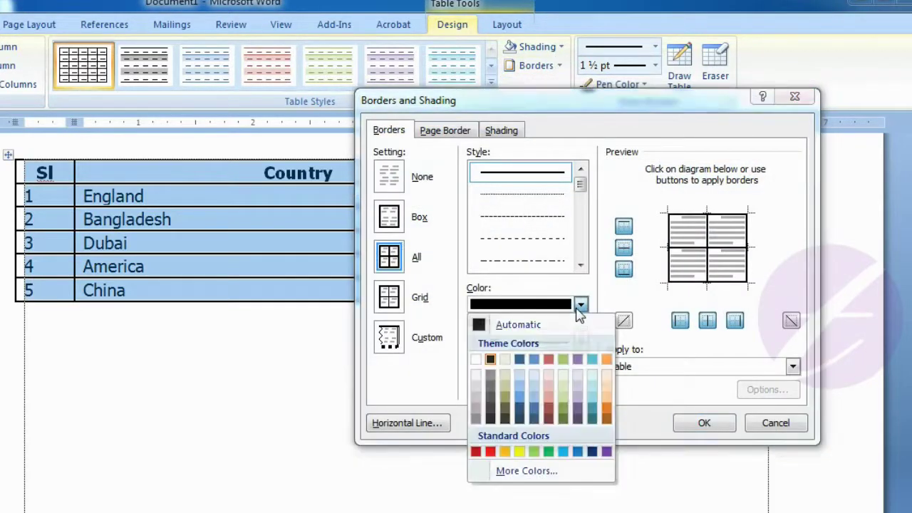
{"action": "left_click", "coordinate": [608, 410]}
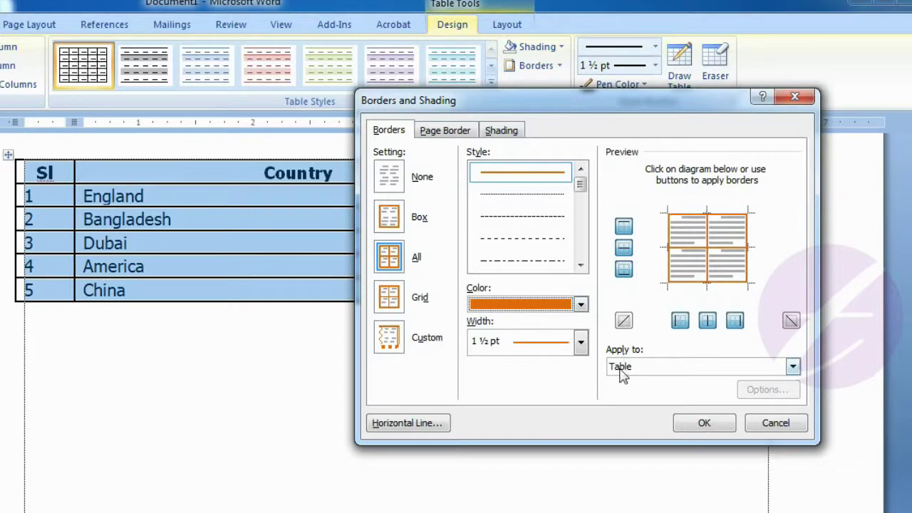
{"action": "left_click", "coordinate": [706, 424]}
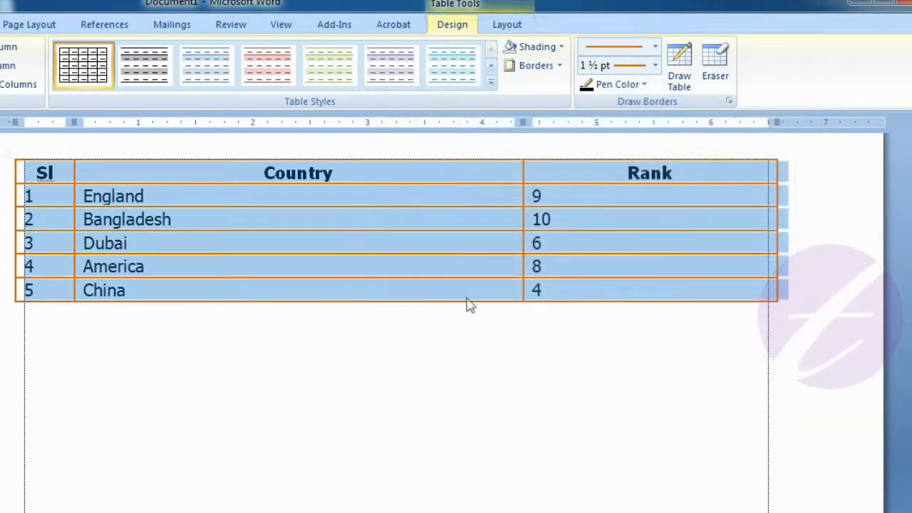
{"action": "left_click", "coordinate": [415, 192]}
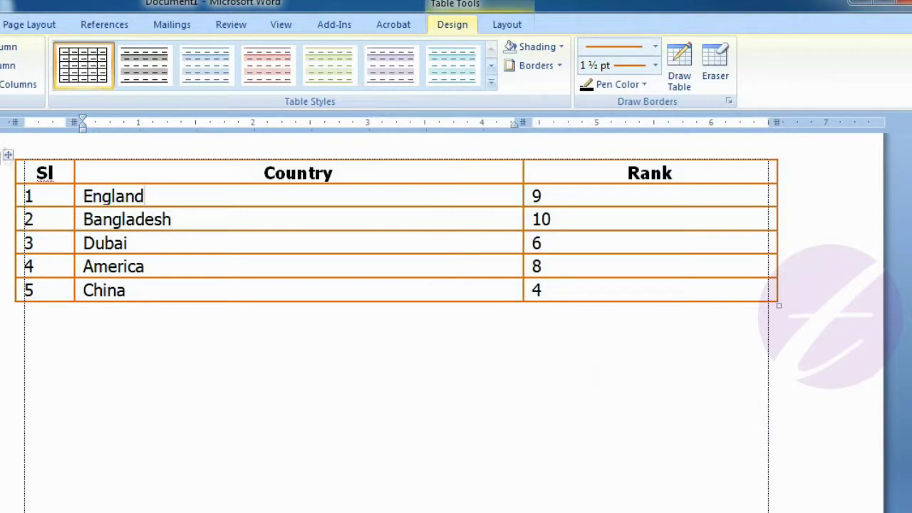
Step: After trying dashed and thick styles, apply the wavy line style to all table borders
{"action": "left_click", "coordinate": [8, 155]}
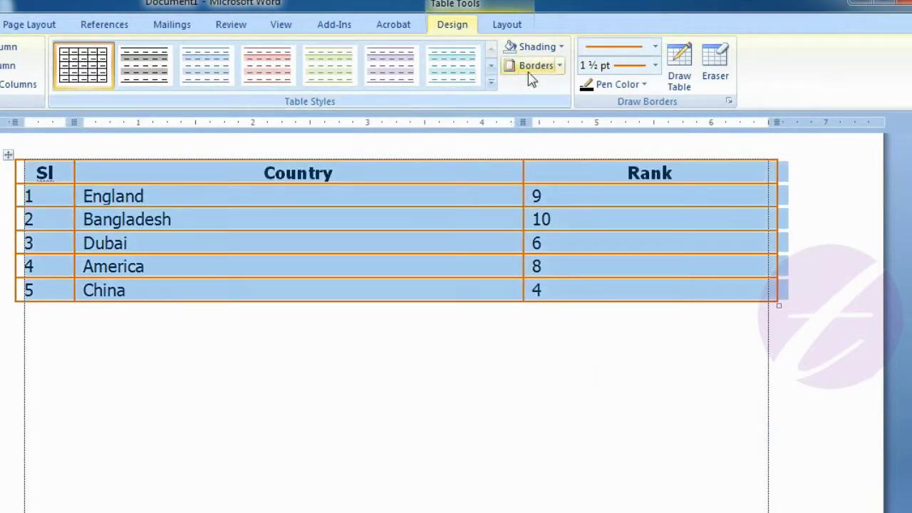
{"action": "left_click", "coordinate": [559, 66]}
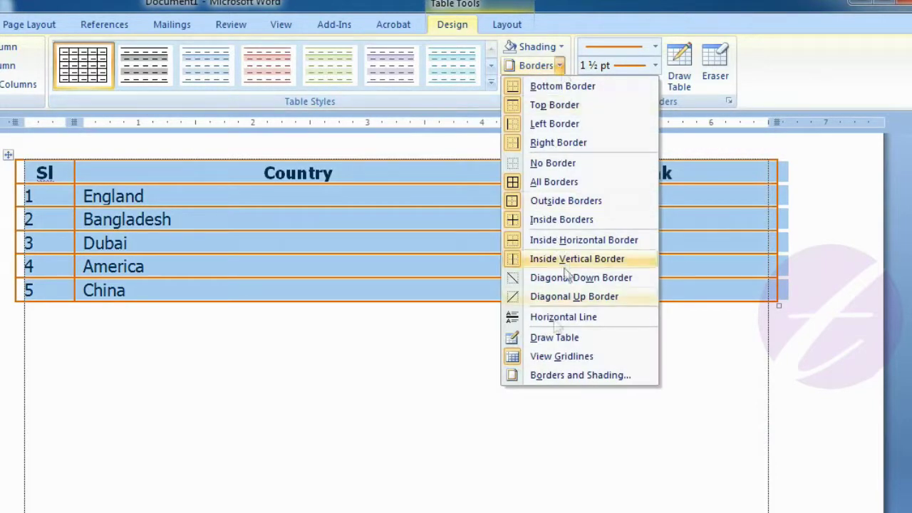
{"action": "left_click", "coordinate": [588, 377]}
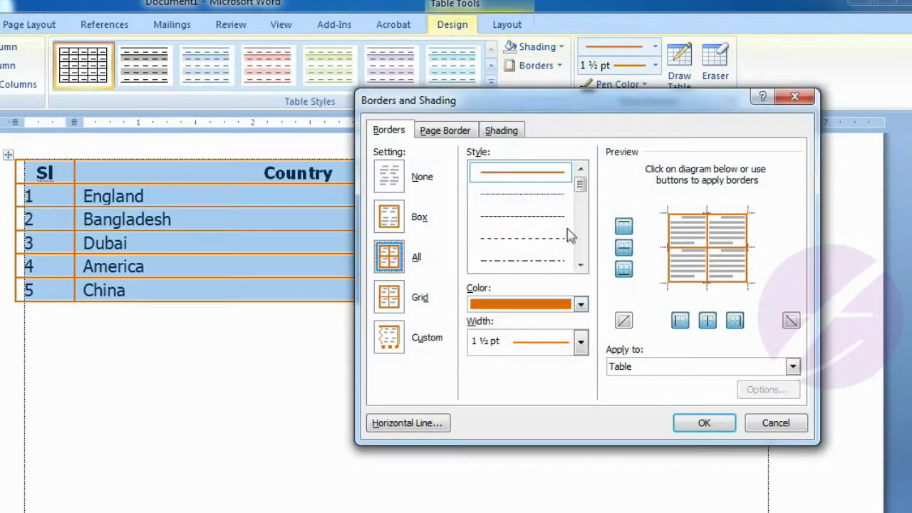
{"action": "left_click", "coordinate": [547, 218]}
{"action": "left_click", "coordinate": [581, 265]}
{"action": "left_click", "coordinate": [580, 265]}
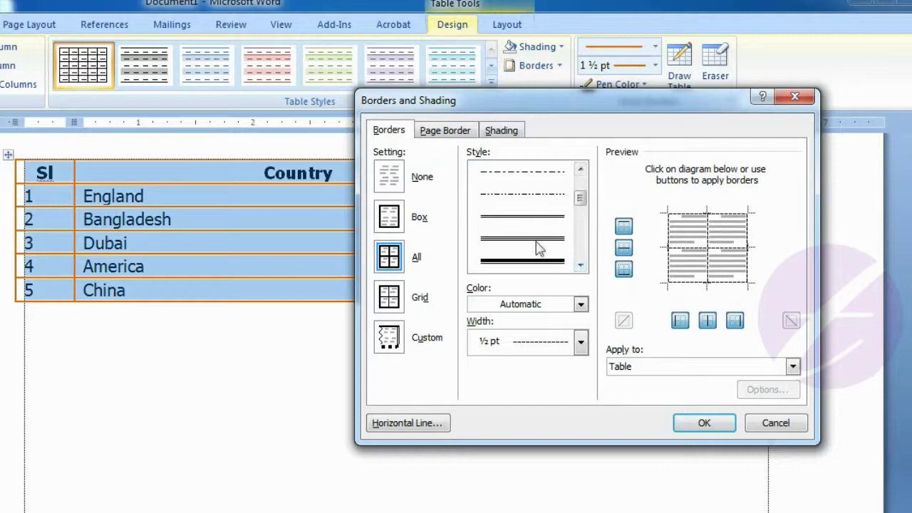
{"action": "left_click", "coordinate": [546, 261]}
{"action": "left_click", "coordinate": [581, 265]}
{"action": "left_click", "coordinate": [581, 265]}
{"action": "left_click", "coordinate": [581, 265]}
{"action": "left_click", "coordinate": [581, 265]}
{"action": "left_click", "coordinate": [580, 265]}
{"action": "left_click", "coordinate": [580, 265]}
{"action": "left_click", "coordinate": [580, 265]}
{"action": "left_click", "coordinate": [581, 265]}
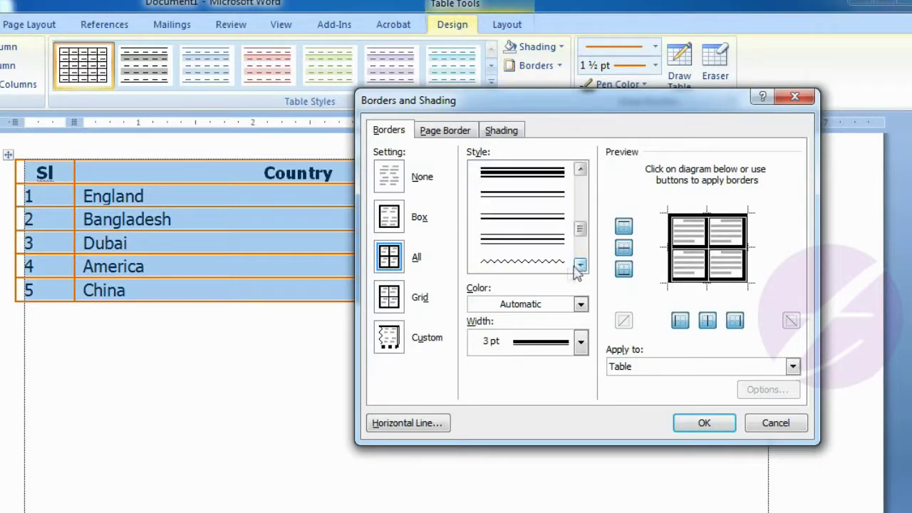
{"action": "left_click", "coordinate": [558, 263]}
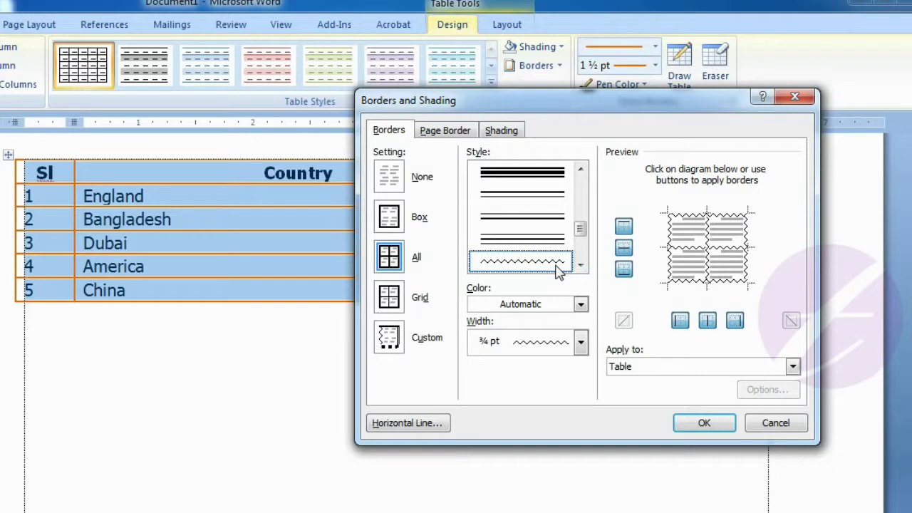
{"action": "left_click", "coordinate": [689, 423]}
{"action": "left_click", "coordinate": [226, 205]}
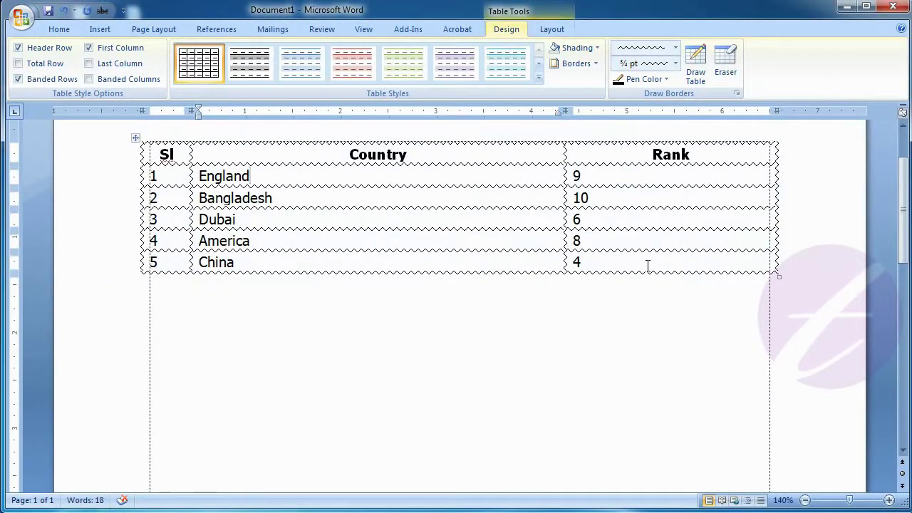
Step: Undo the wavy borders and the two previous border changes with three Ctrl+Z presses
{"action": "key", "text": "ctrl+z"}
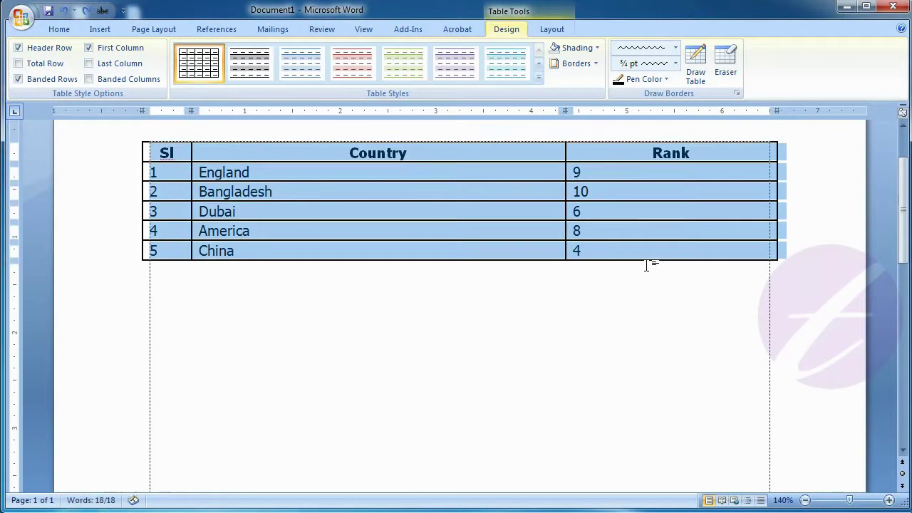
{"action": "key", "text": "ctrl+z"}
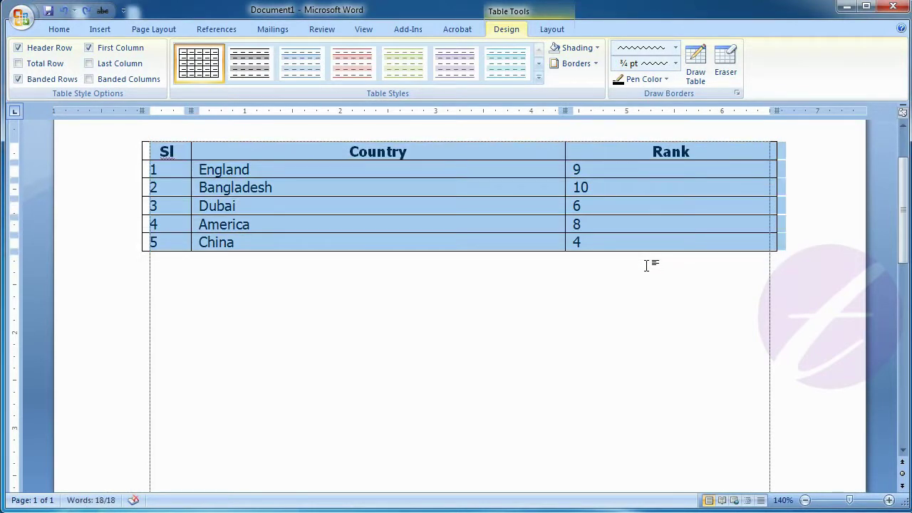
{"action": "key", "text": "ctrl+z"}
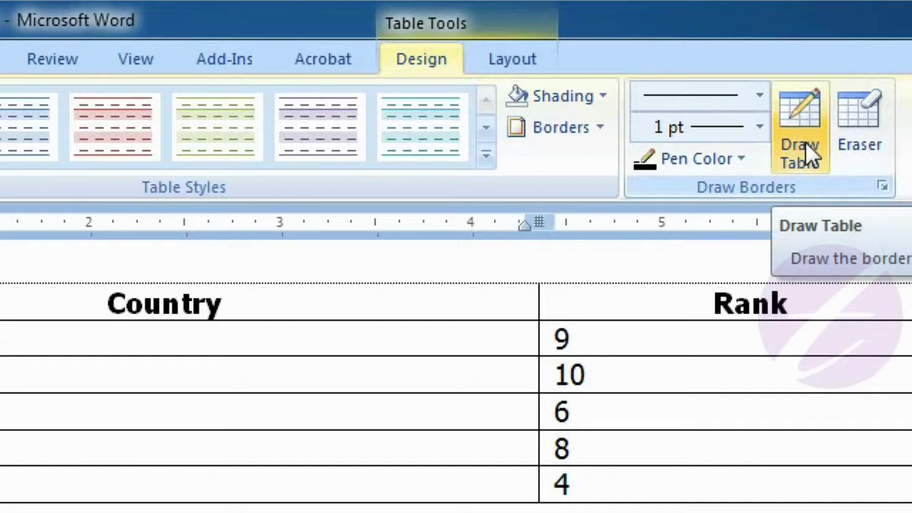
Step: With Draw Table, split the Country column vertically and divide the new Bangladesh cell horizontally
{"action": "left_click", "coordinate": [805, 142]}
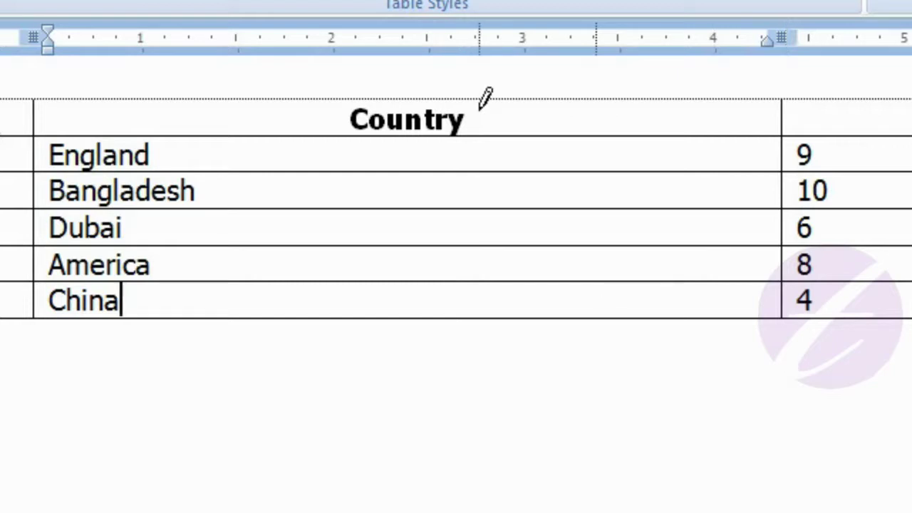
{"action": "left_click_drag", "start_coordinate": [481, 104], "coordinate": [478, 288]}
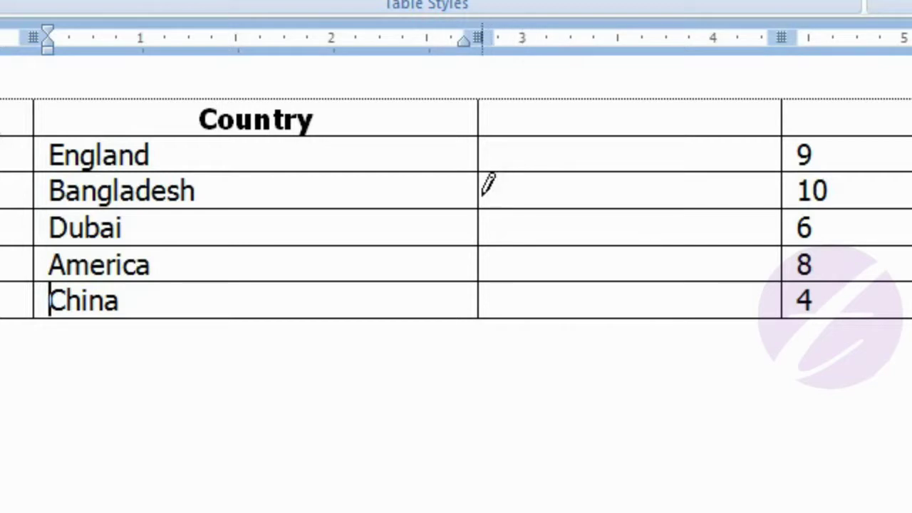
{"action": "left_click_drag", "start_coordinate": [482, 192], "coordinate": [712, 187]}
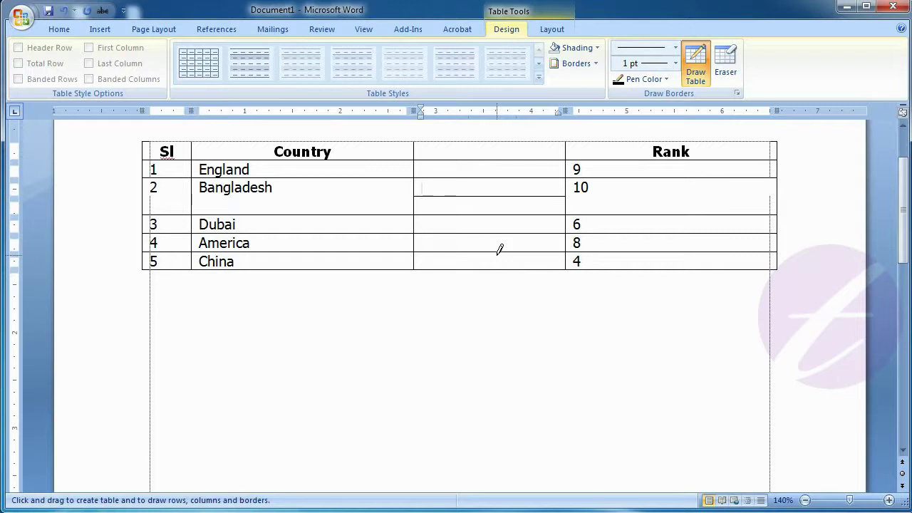
{"action": "left_click", "coordinate": [676, 48]}
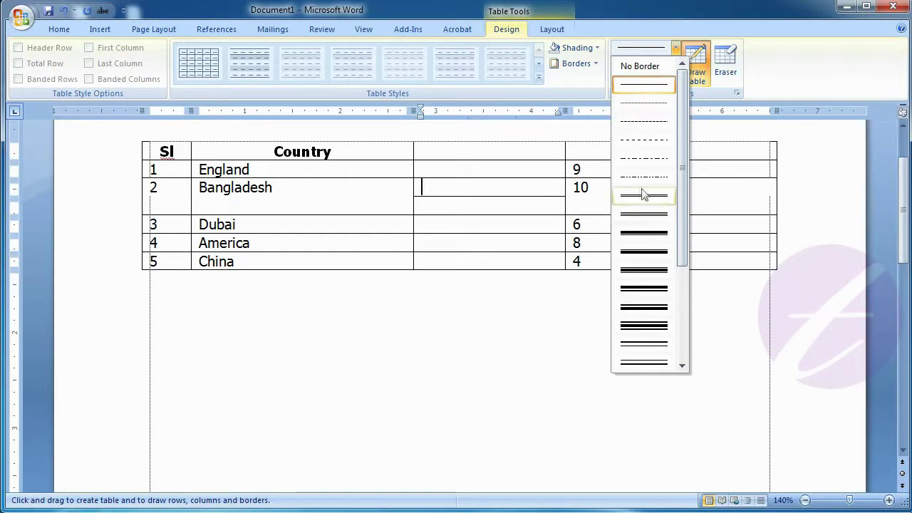
Step: Draw a double line down the new column and a 3 pt single line down Rank
{"action": "left_click", "coordinate": [645, 213]}
{"action": "left_click_drag", "start_coordinate": [486, 179], "coordinate": [487, 254]}
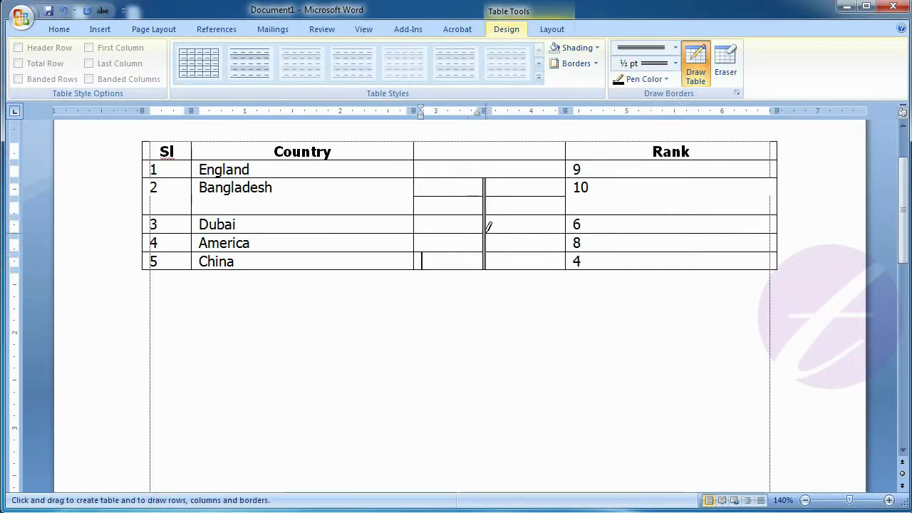
{"action": "left_click", "coordinate": [675, 63]}
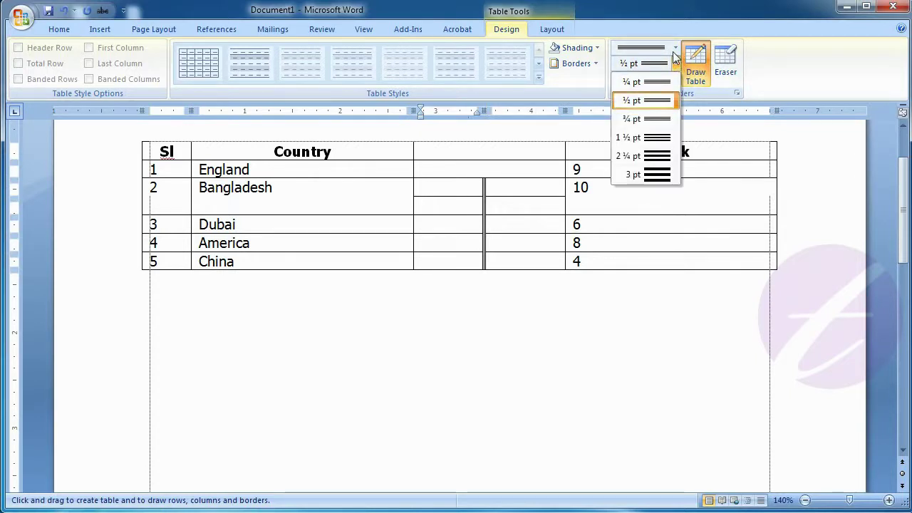
{"action": "left_click", "coordinate": [676, 48]}
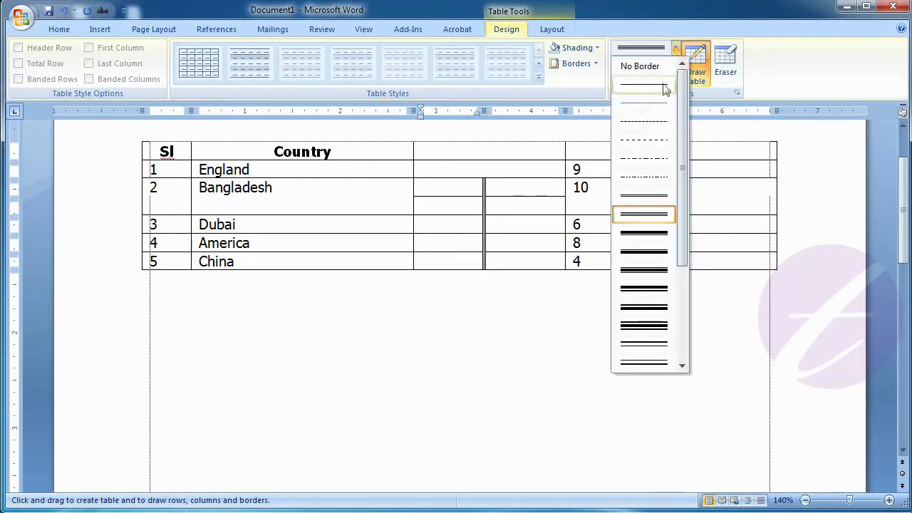
{"action": "left_click", "coordinate": [663, 86]}
{"action": "left_click", "coordinate": [676, 64]}
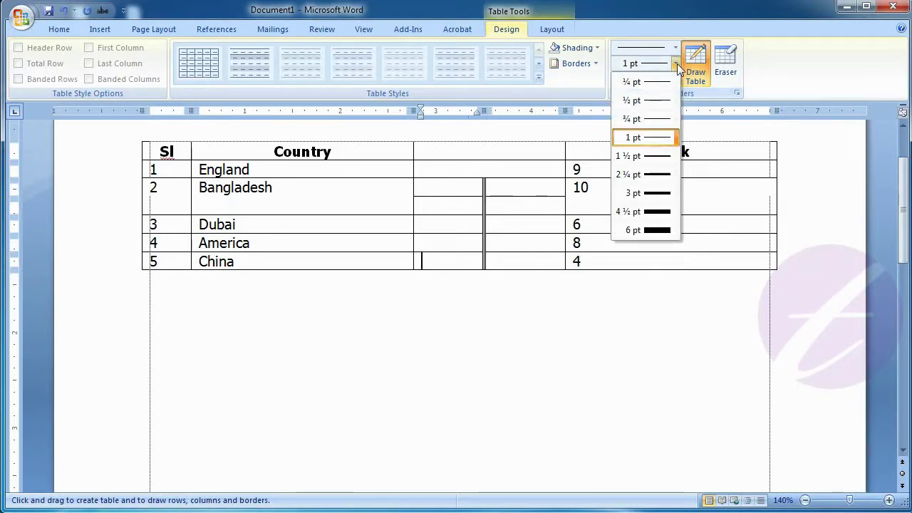
{"action": "left_click", "coordinate": [663, 193]}
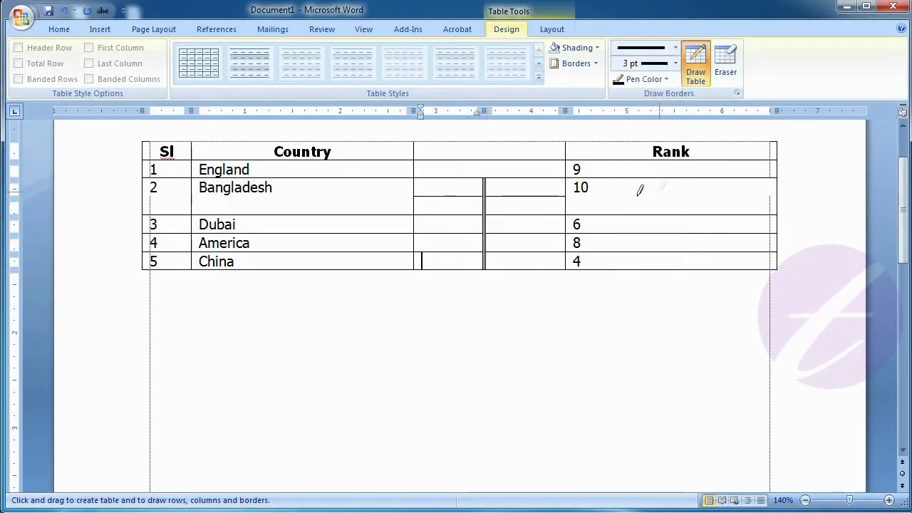
{"action": "left_click_drag", "start_coordinate": [620, 180], "coordinate": [629, 250]}
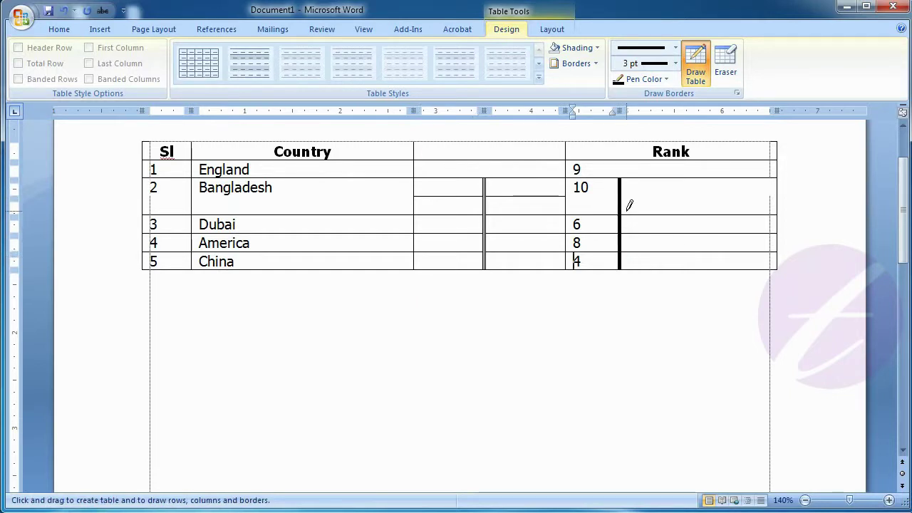
{"action": "left_click", "coordinate": [667, 80]}
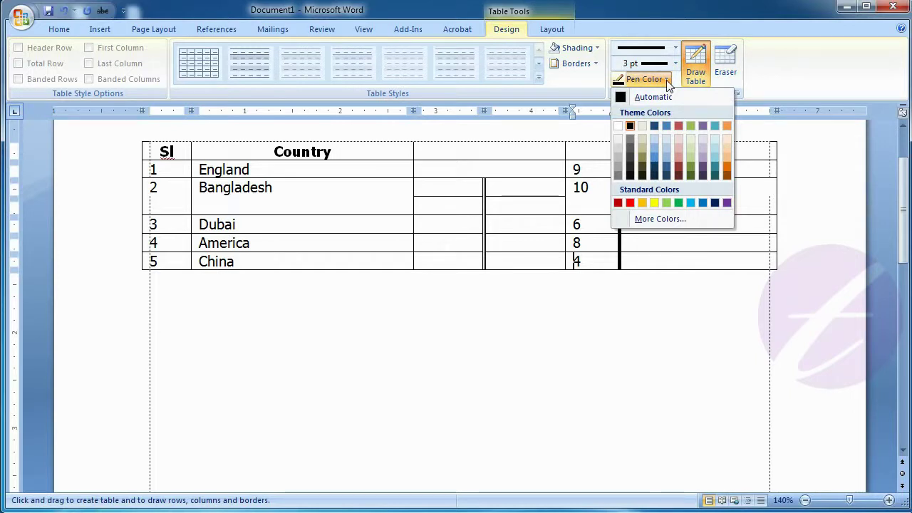
Step: Switch the pen to red and draw a vertical line in the Rank column from Bangladesh to China
{"action": "left_click", "coordinate": [678, 126]}
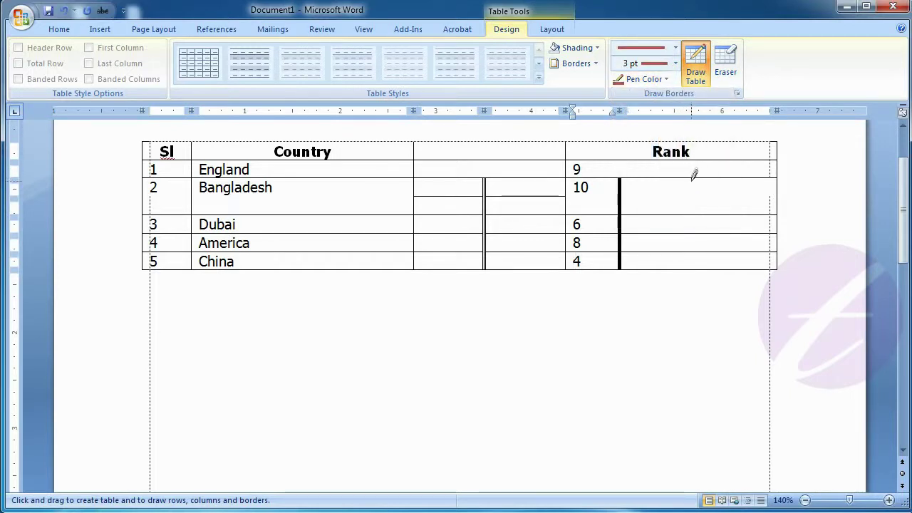
{"action": "left_click_drag", "start_coordinate": [693, 181], "coordinate": [697, 266]}
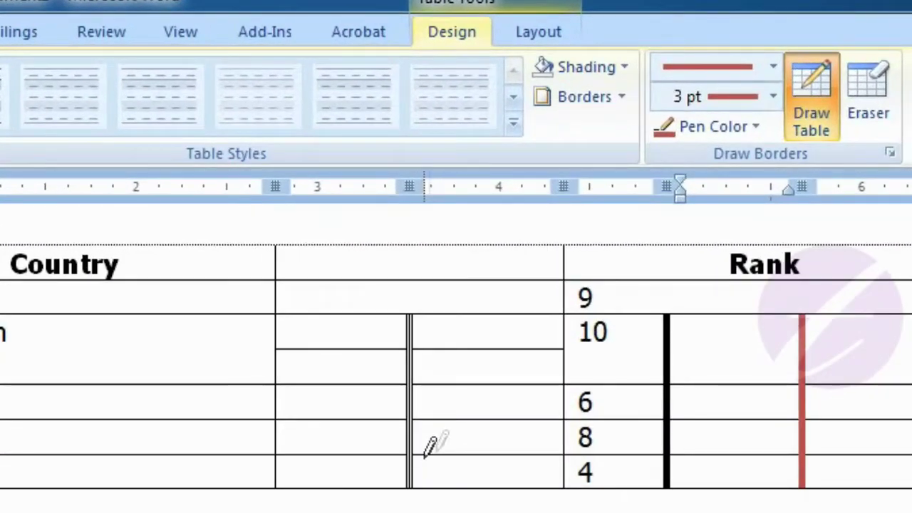
Step: Use the Eraser to remove the red and thick black vertical lines in the Rank column
{"action": "left_click", "coordinate": [895, 135]}
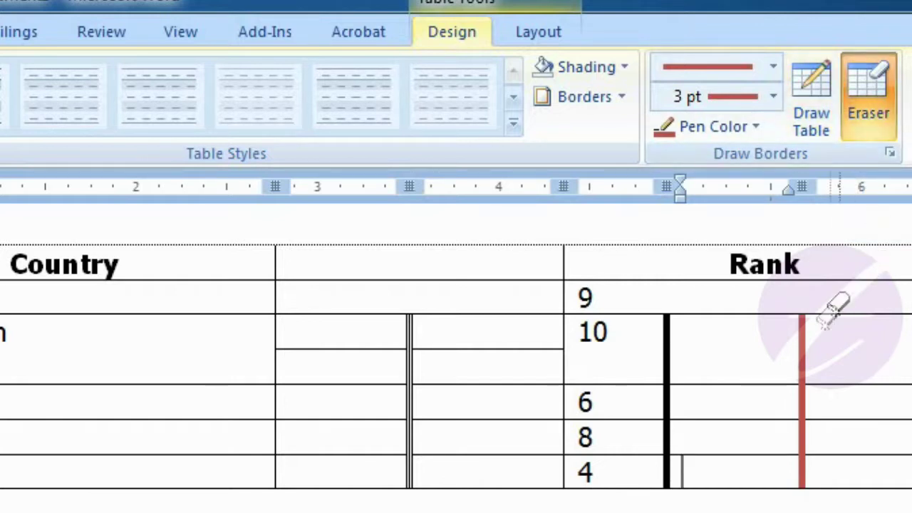
{"action": "left_click", "coordinate": [804, 335]}
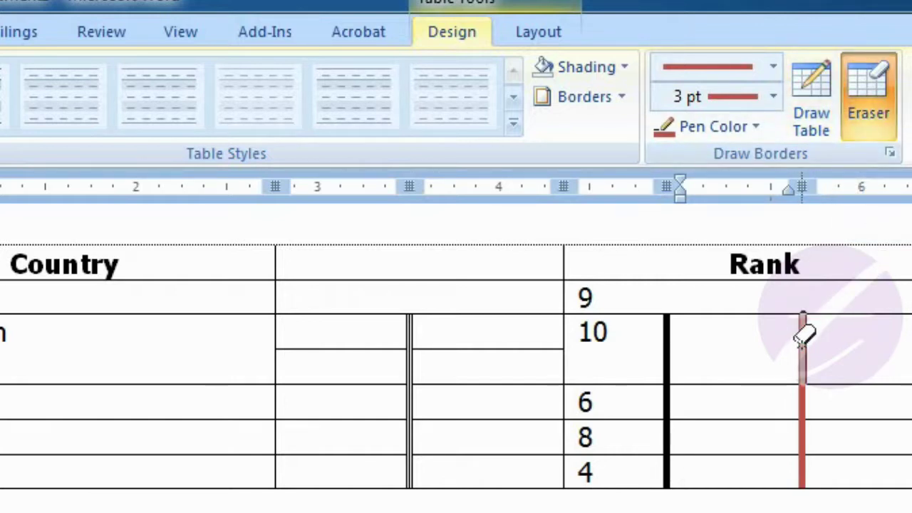
{"action": "left_click_drag", "start_coordinate": [803, 335], "coordinate": [803, 417]}
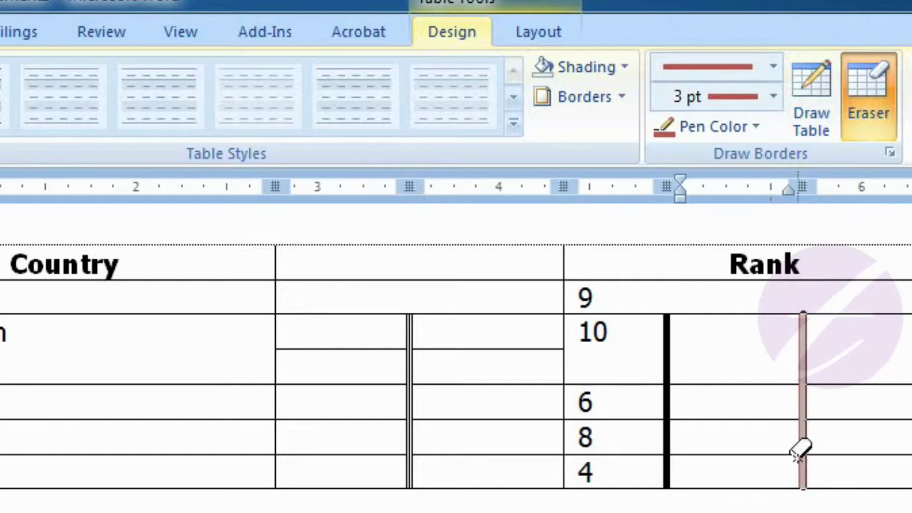
{"action": "left_click_drag", "start_coordinate": [803, 436], "coordinate": [801, 447]}
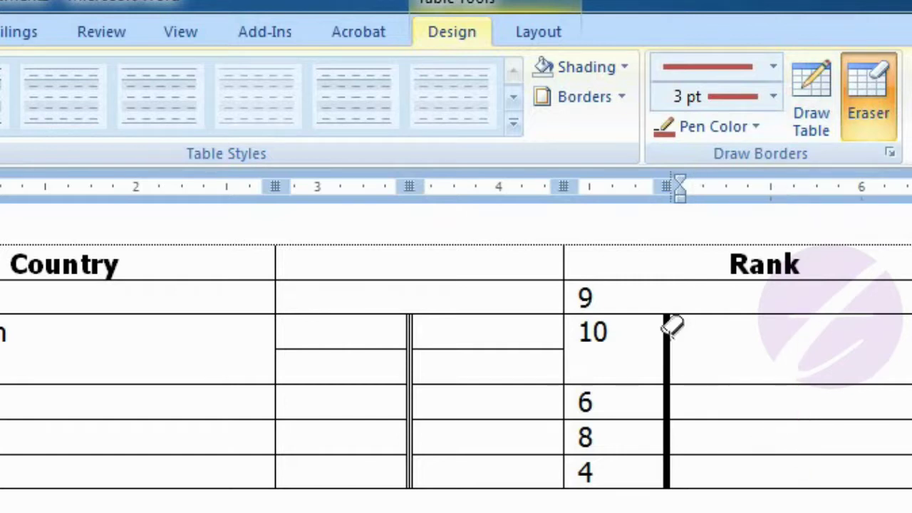
{"action": "left_click_drag", "start_coordinate": [670, 327], "coordinate": [661, 504]}
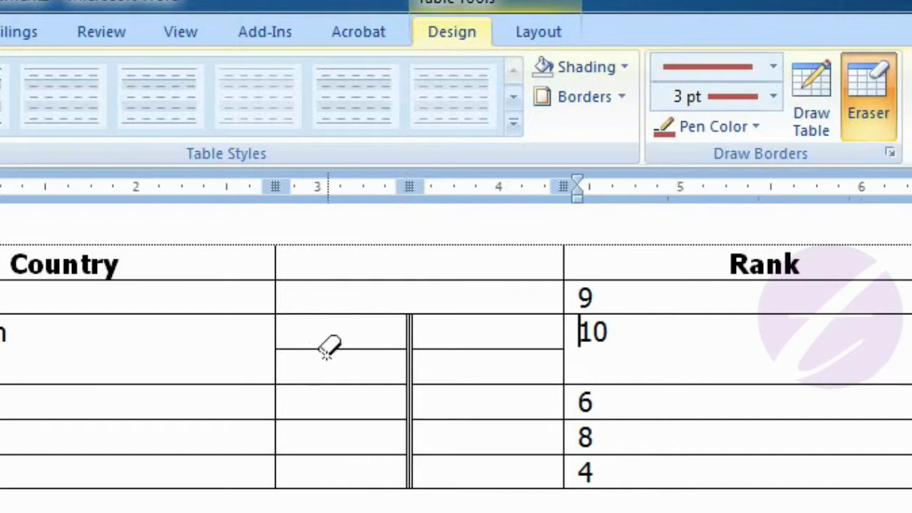
Step: Erase the Bangladesh row split and the double line in the Bangladesh and Dubai rows
{"action": "left_click_drag", "start_coordinate": [326, 345], "coordinate": [436, 328]}
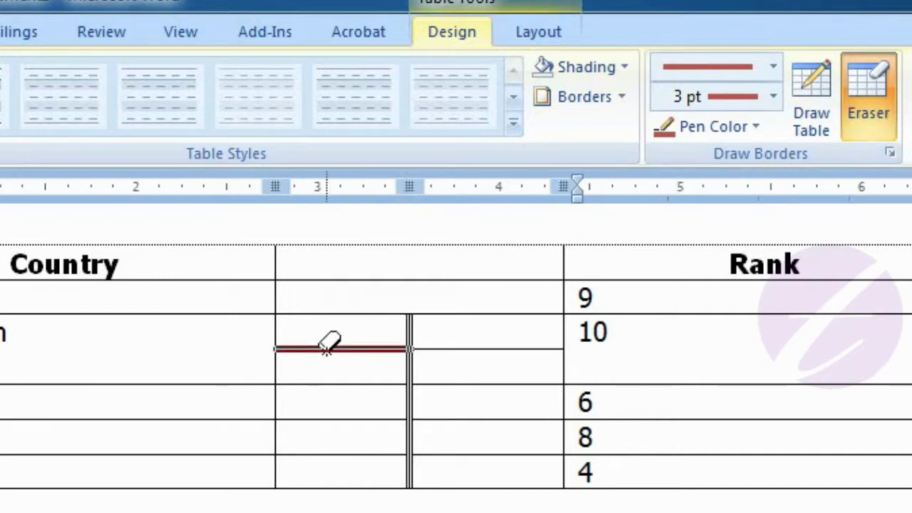
{"action": "left_click", "coordinate": [412, 332]}
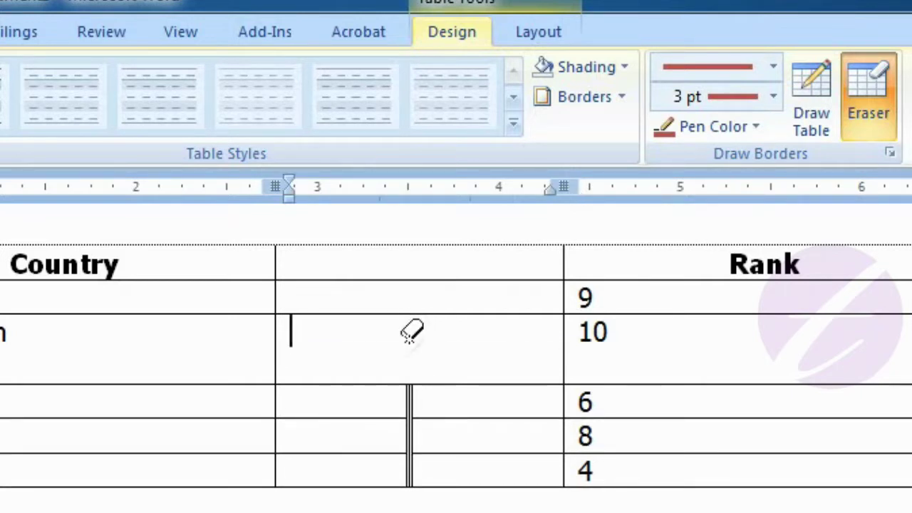
{"action": "left_click", "coordinate": [410, 402]}
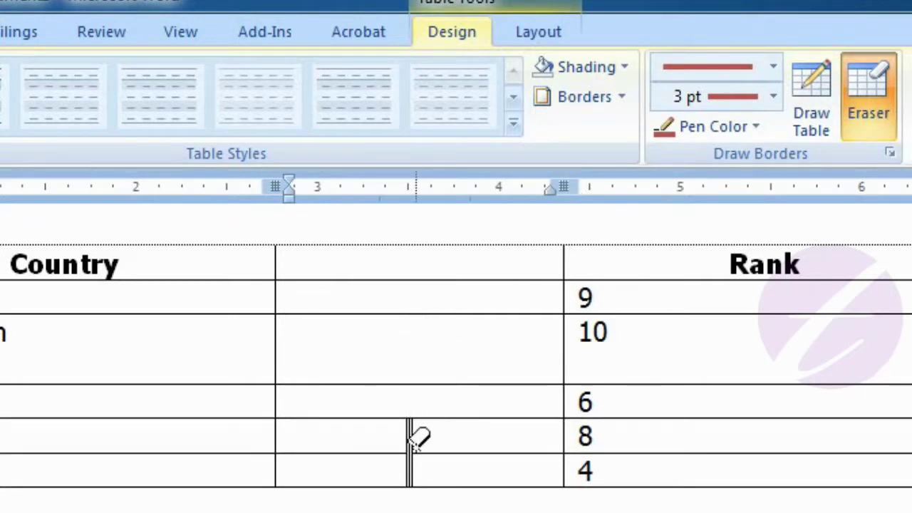